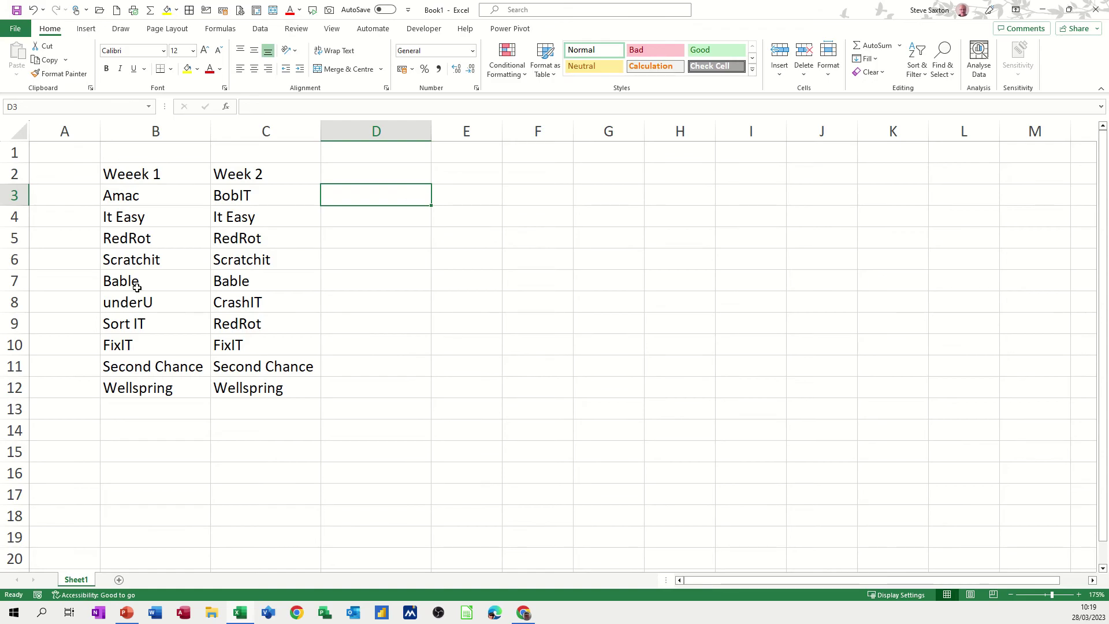
# Correct the B2 header from 'Weeek 1' to 'Week 1'.
pyautogui.click(128, 175)
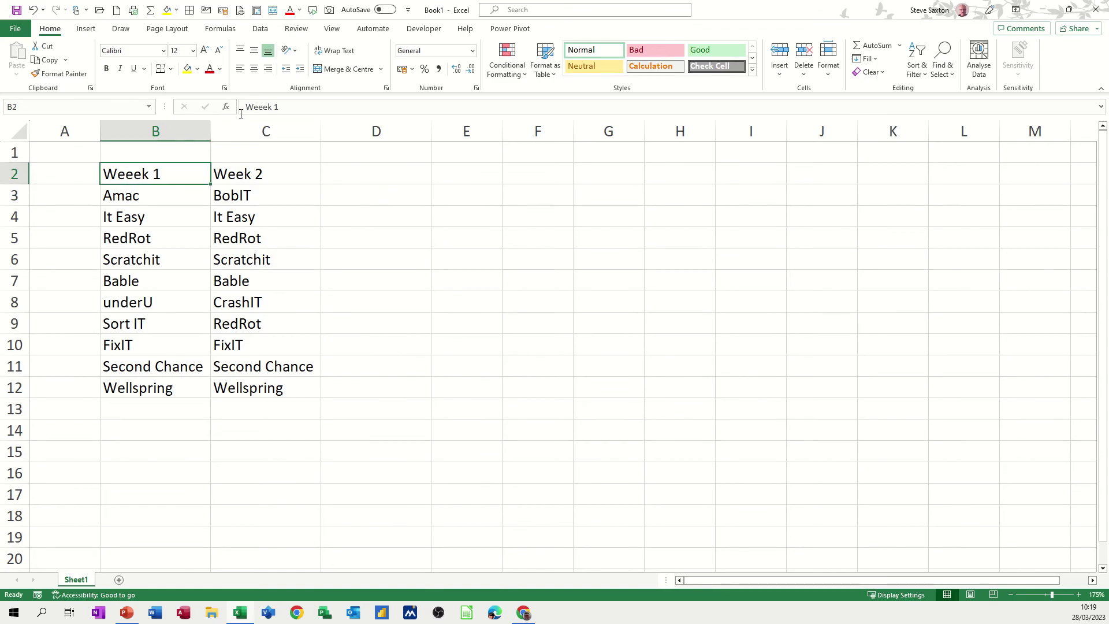
pyautogui.click(264, 109)
pyautogui.press('BackSpace')
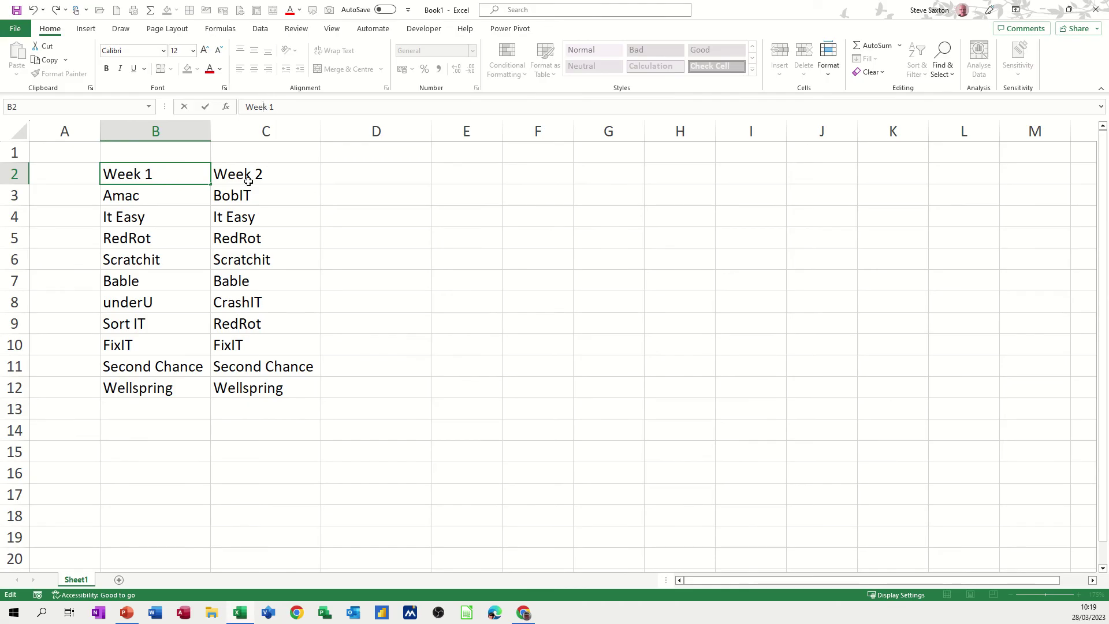
pyautogui.click(241, 173)
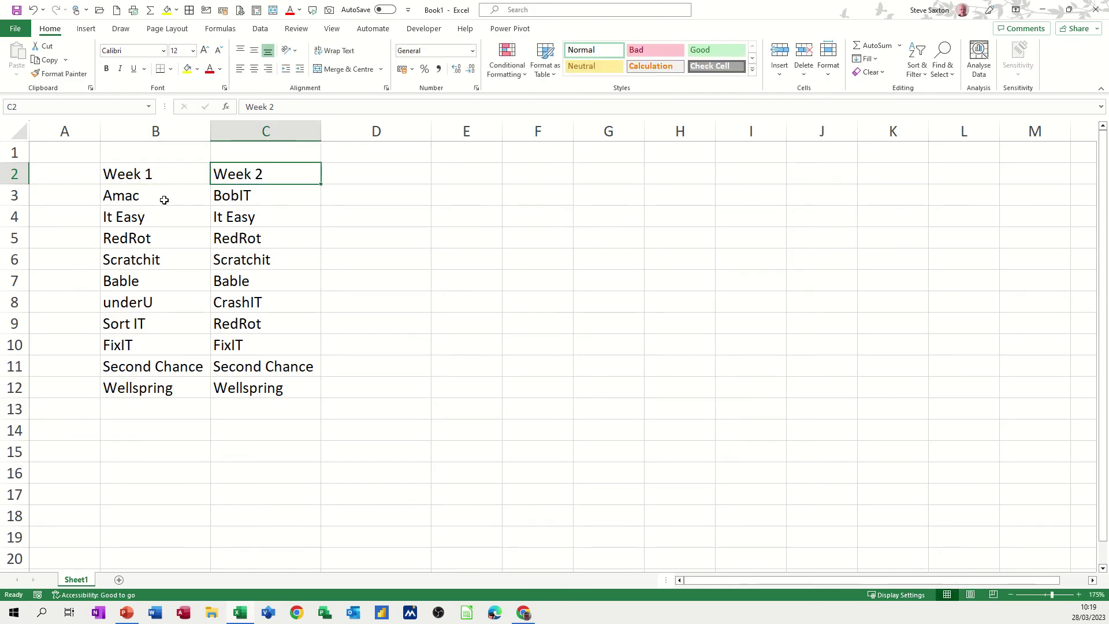
# Select B2:C12 and create names from the top-row headers only, giving Week_1 and Week_2.
pyautogui.moveTo(162, 200); pyautogui.dragTo(151, 395)
pyautogui.moveTo(267, 198); pyautogui.dragTo(245, 394)
pyautogui.moveTo(147, 195); pyautogui.dragTo(154, 388)
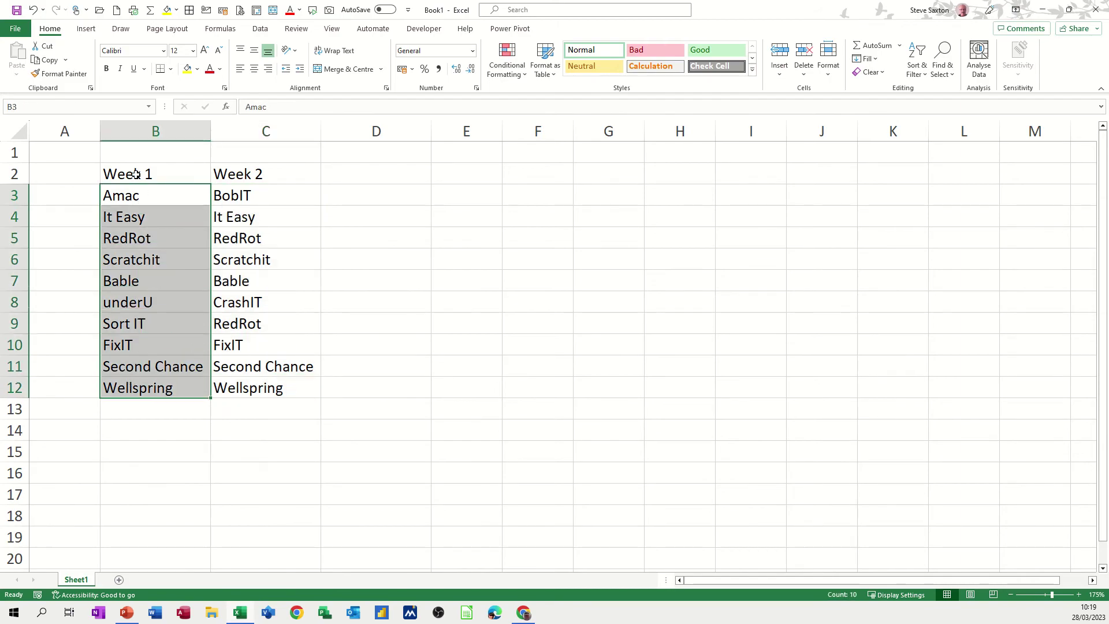
pyautogui.moveTo(132, 174); pyautogui.dragTo(220, 388)
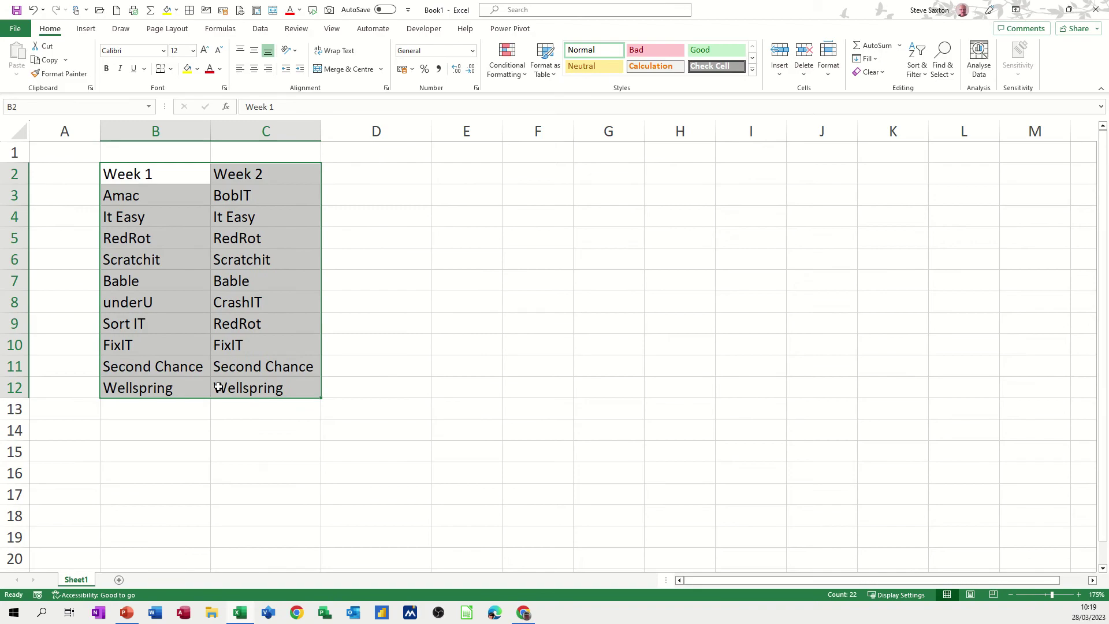
pyautogui.click(215, 30)
pyautogui.click(389, 74)
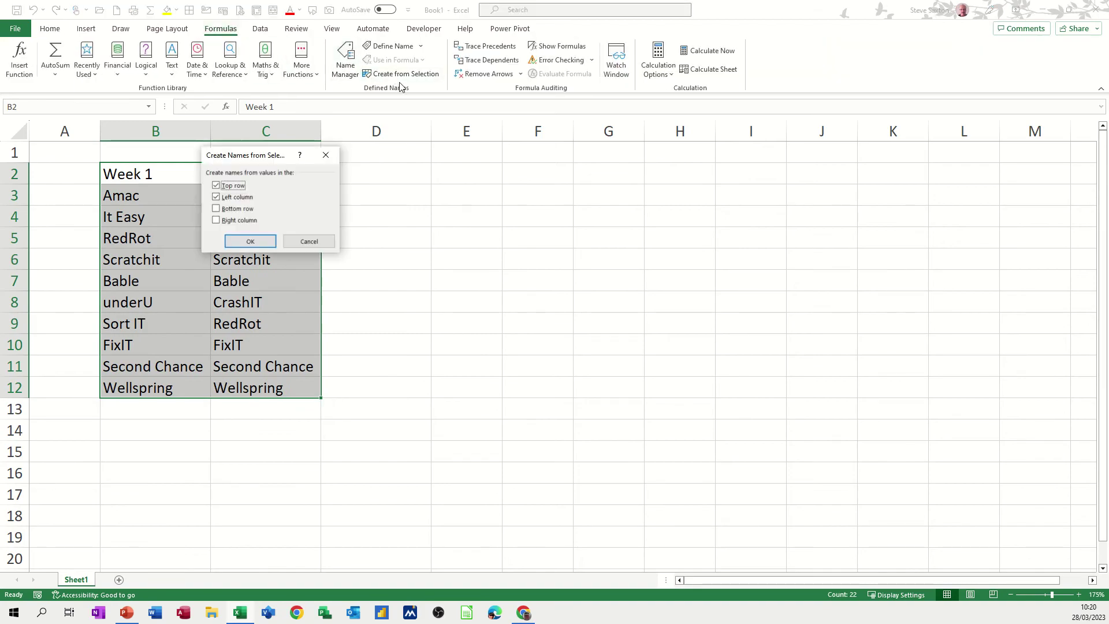
pyautogui.click(216, 197)
pyautogui.moveTo(254, 158); pyautogui.dragTo(434, 180)
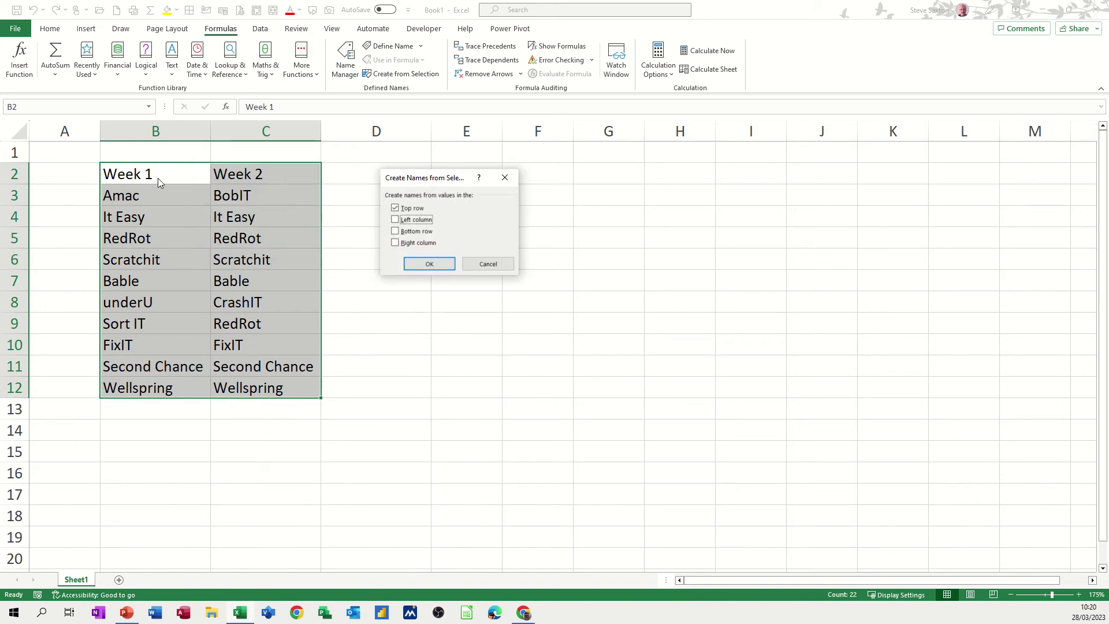
pyautogui.click(417, 268)
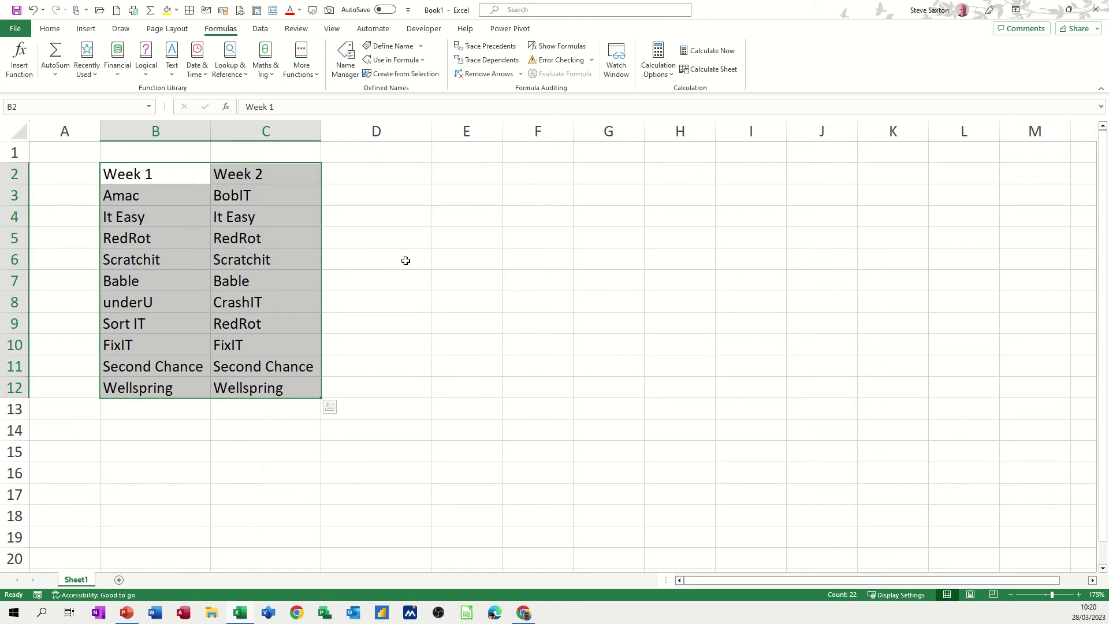
# Point out the Week 2 names BobIT in C3 and It Easy in C4.
pyautogui.click(370, 194)
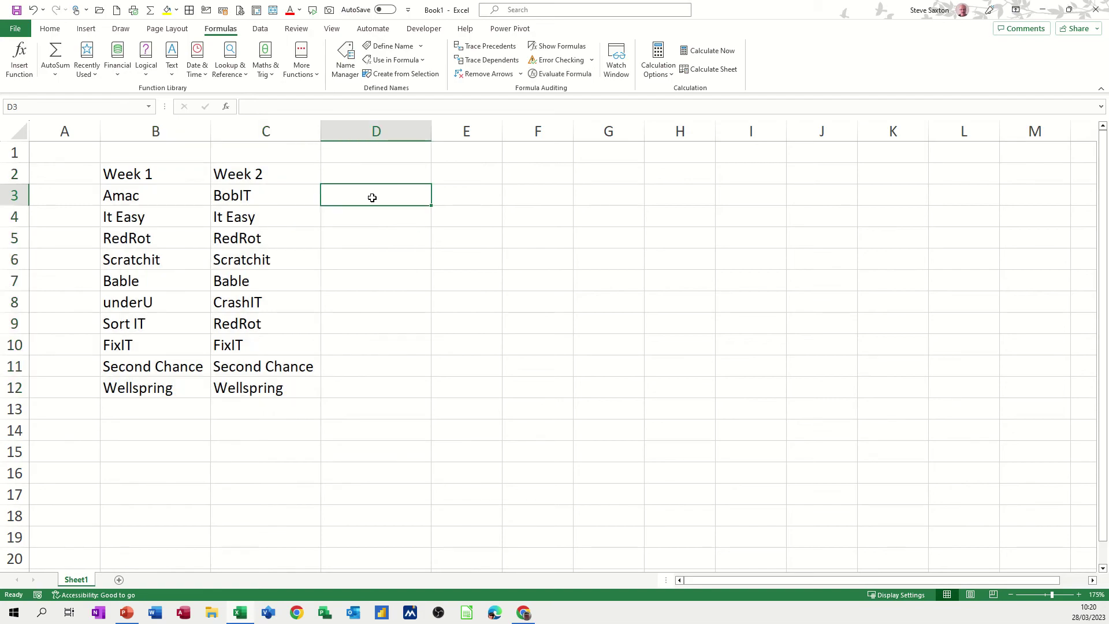
pyautogui.click(255, 197)
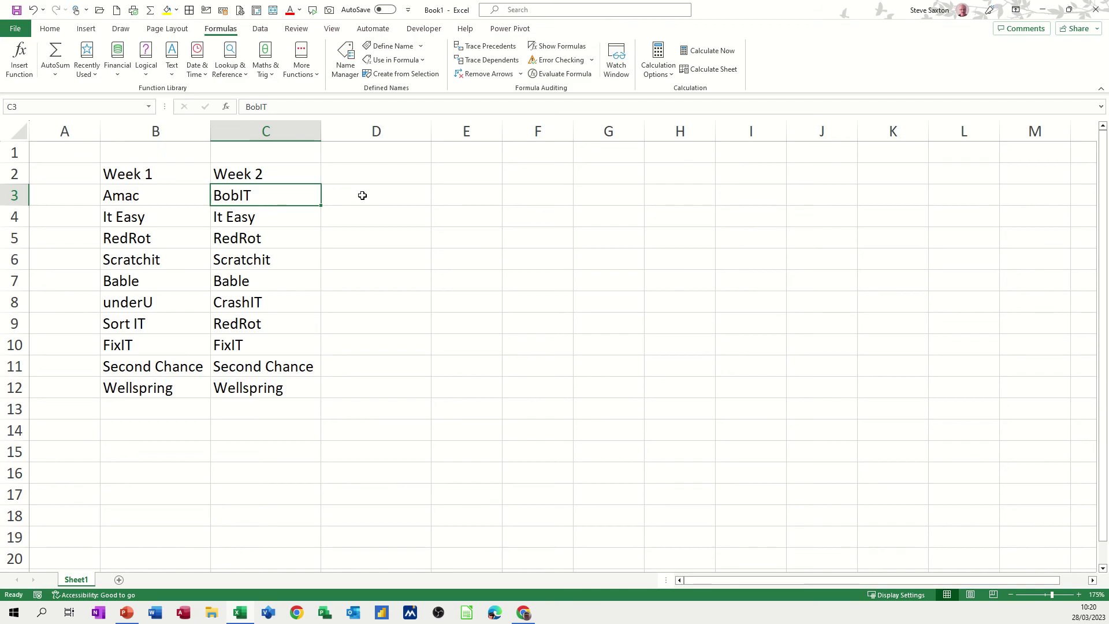
pyautogui.click(261, 216)
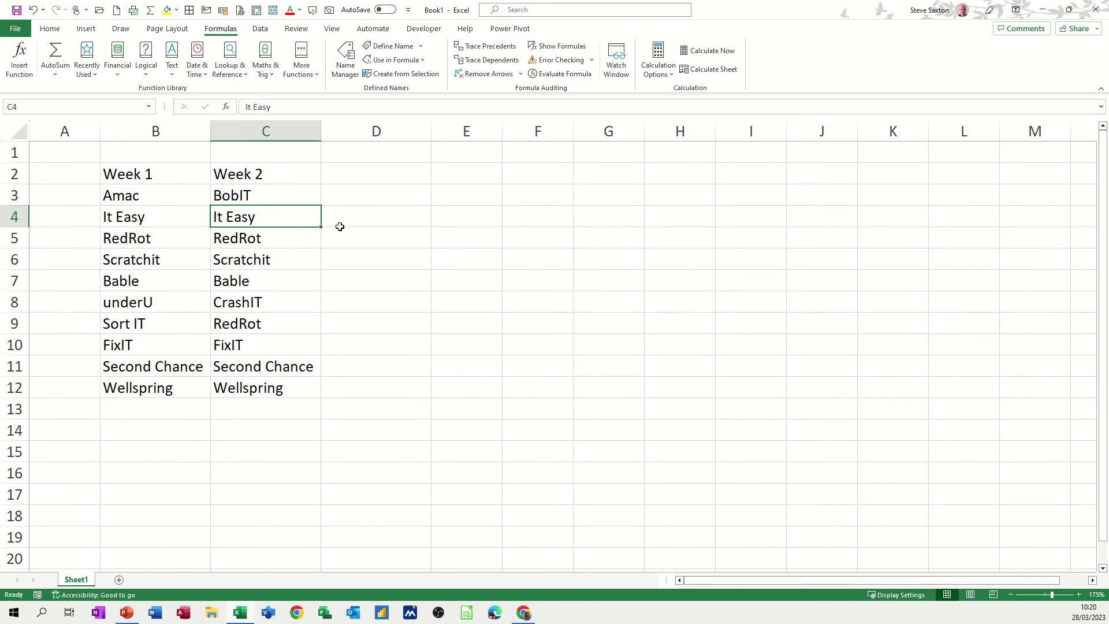
# Enter =VLOOKUP(C3,Week_1,1,0) in D3 and fill it down to D12.
pyautogui.click(354, 192)
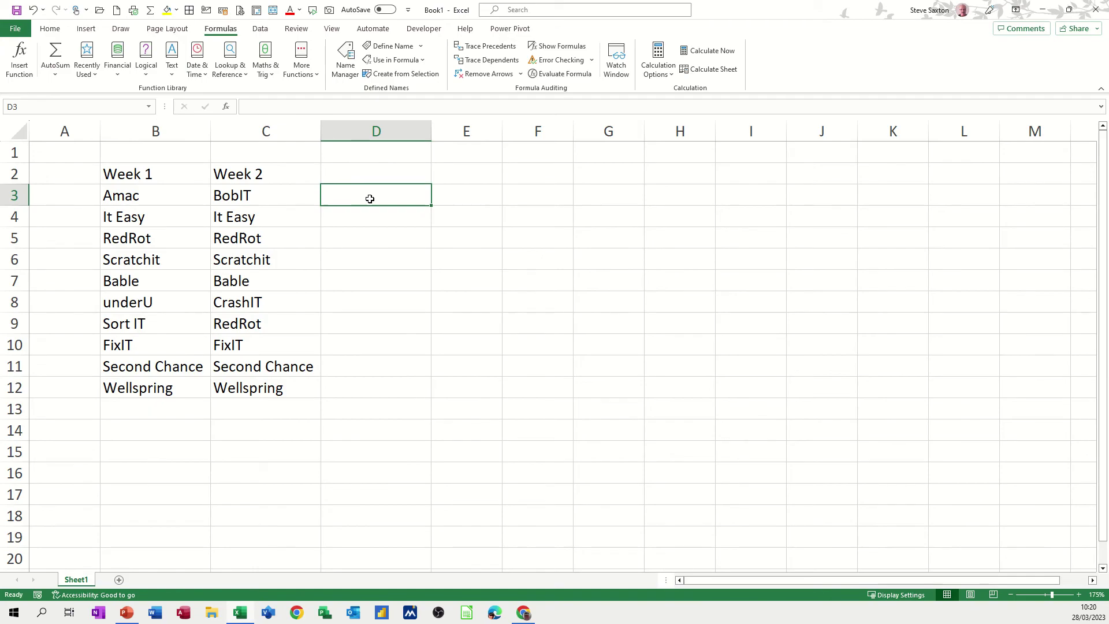
pyautogui.write('=vlo')
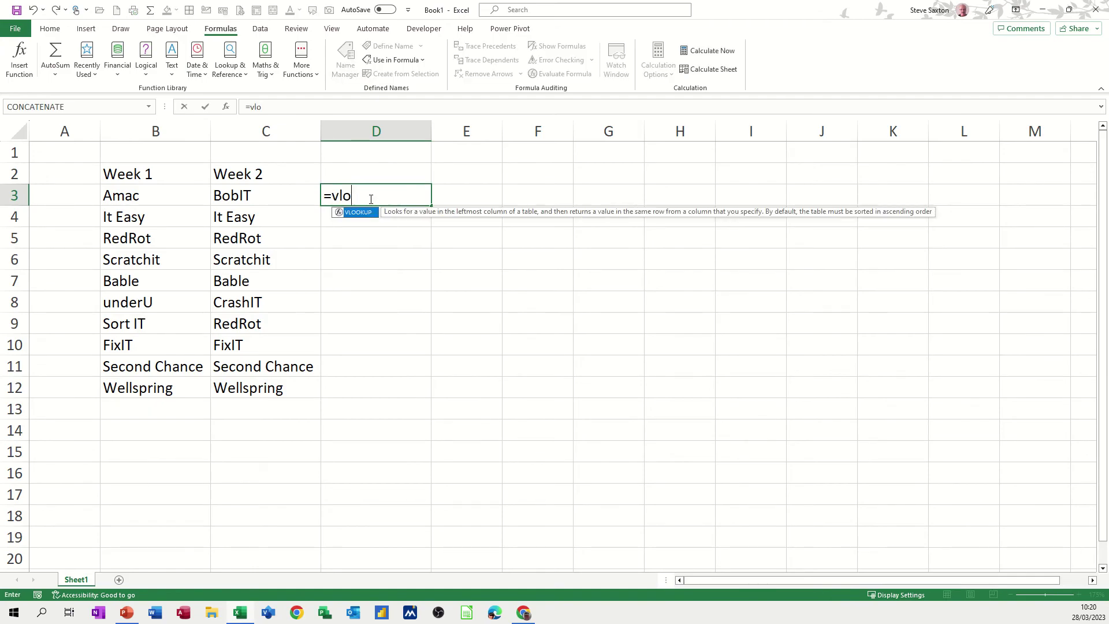
pyautogui.write('okup(')
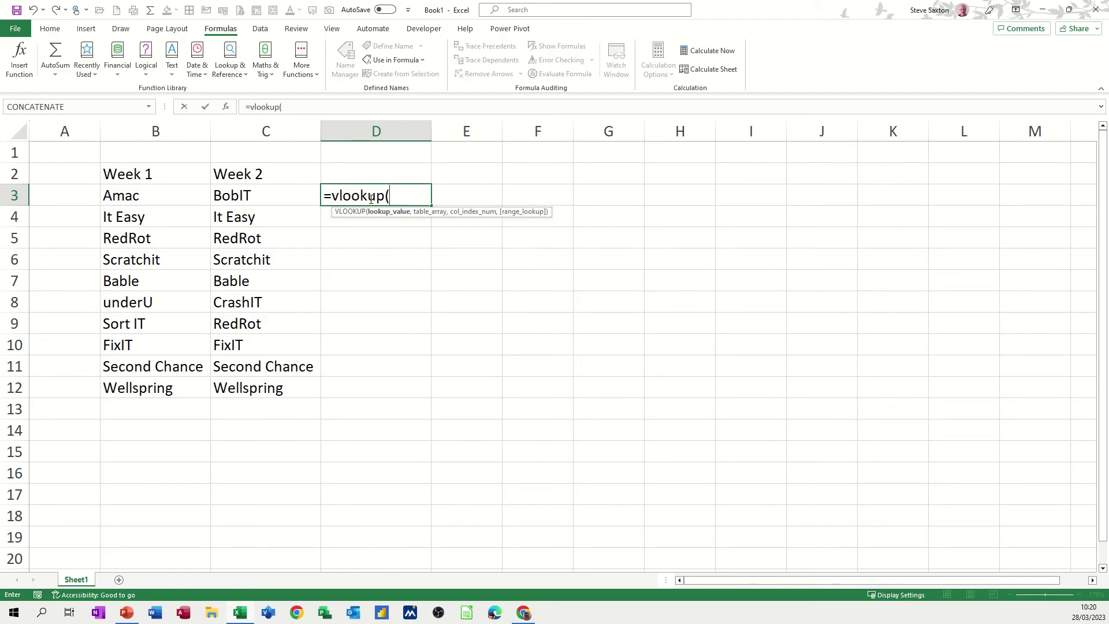
pyautogui.click(248, 197)
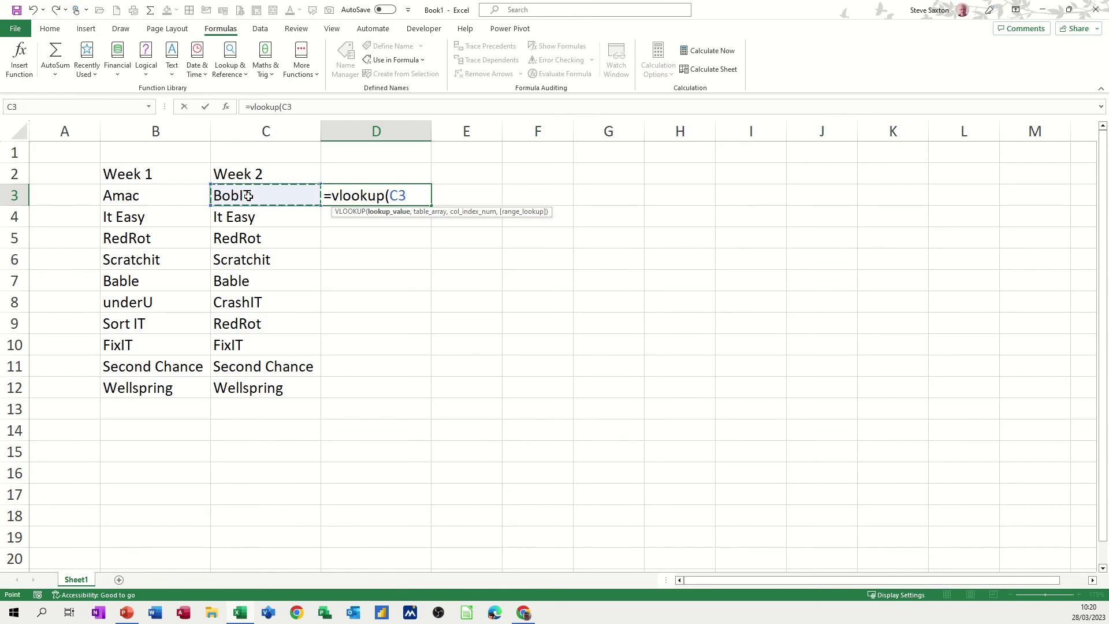
pyautogui.write(',')
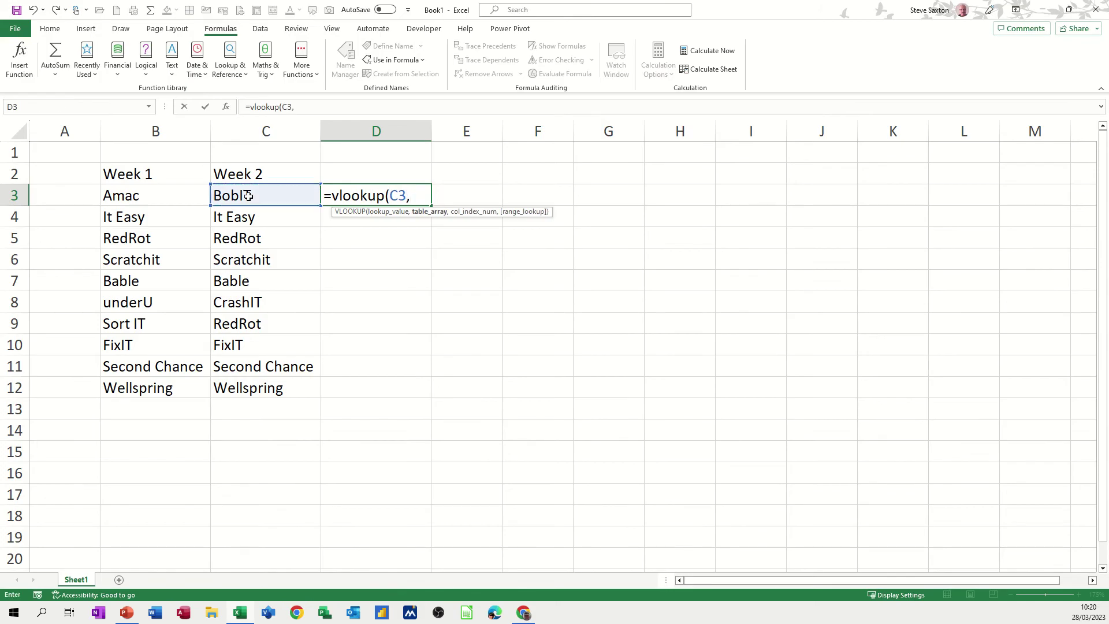
pyautogui.write('week')
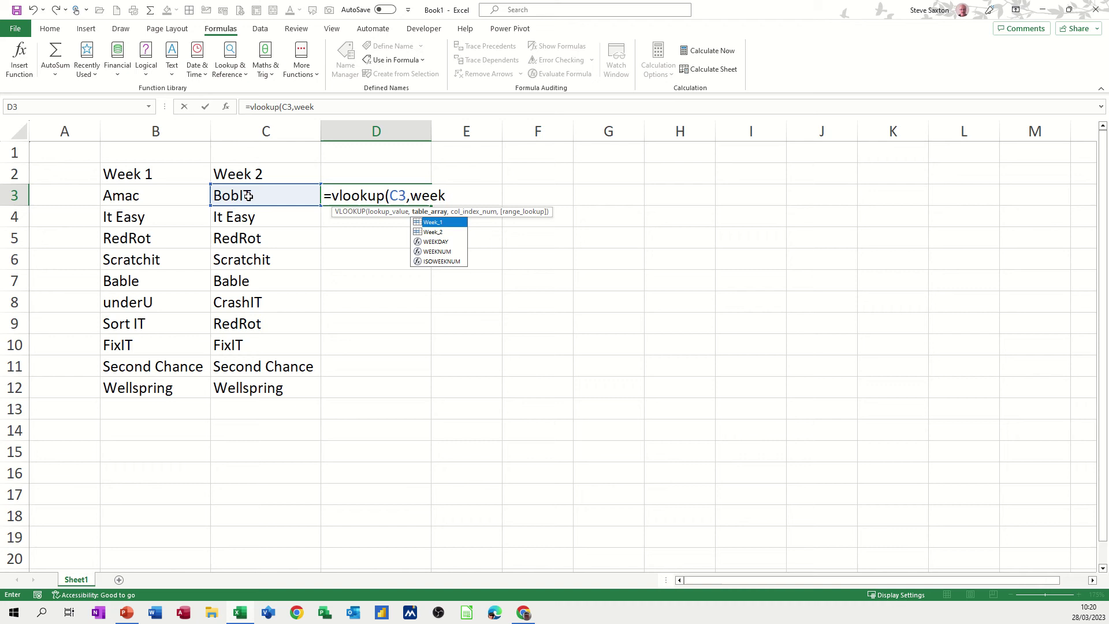
pyautogui.doubleClick(428, 221)
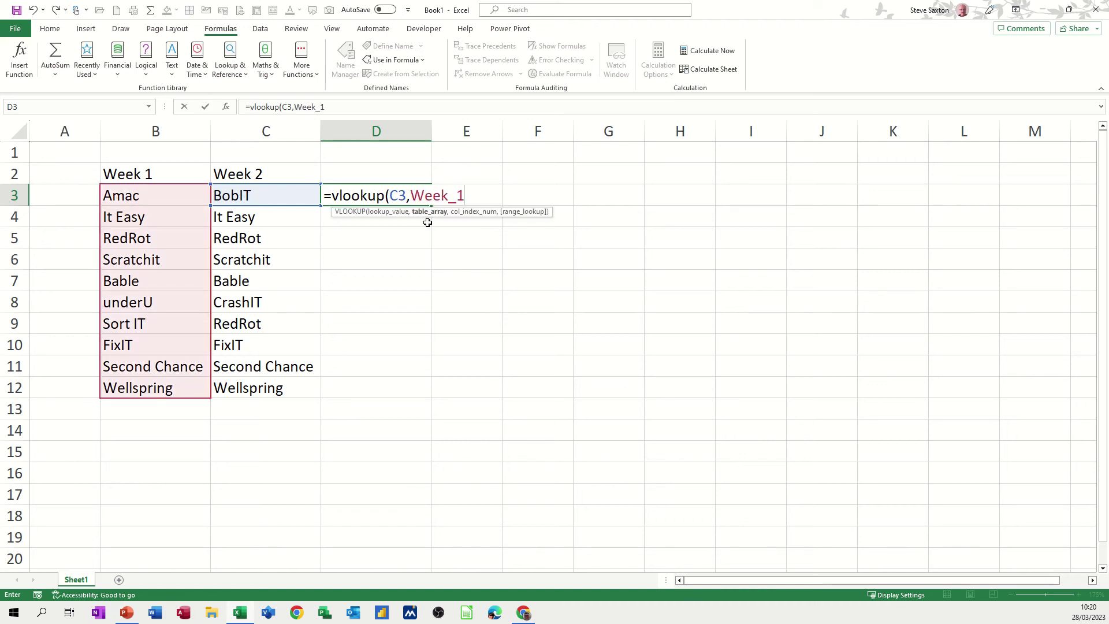
pyautogui.write(',')
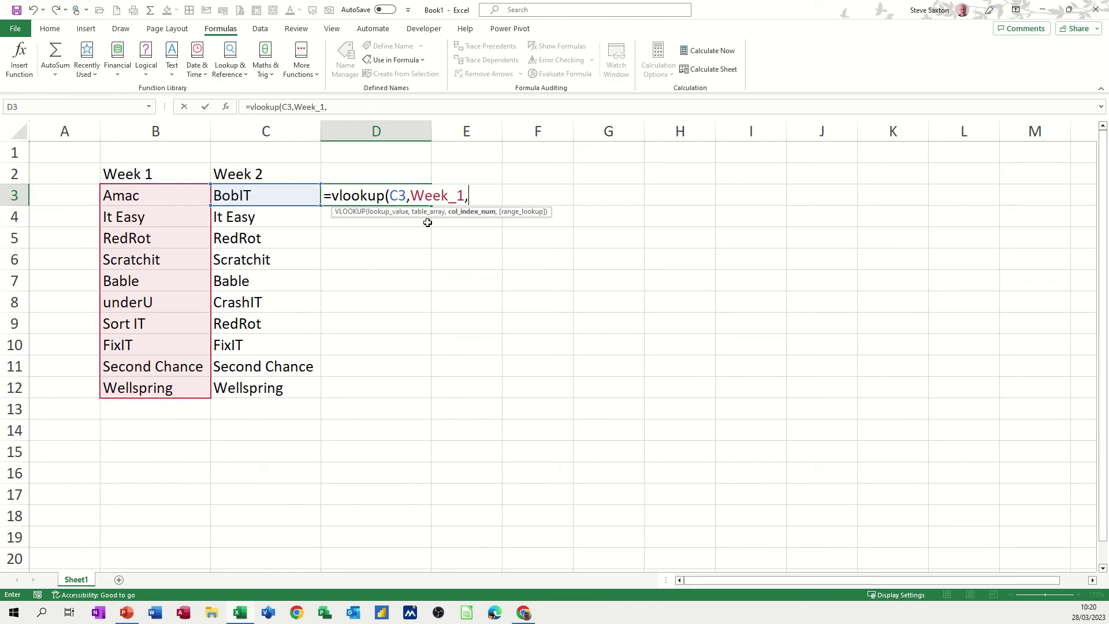
pyautogui.write('1,')
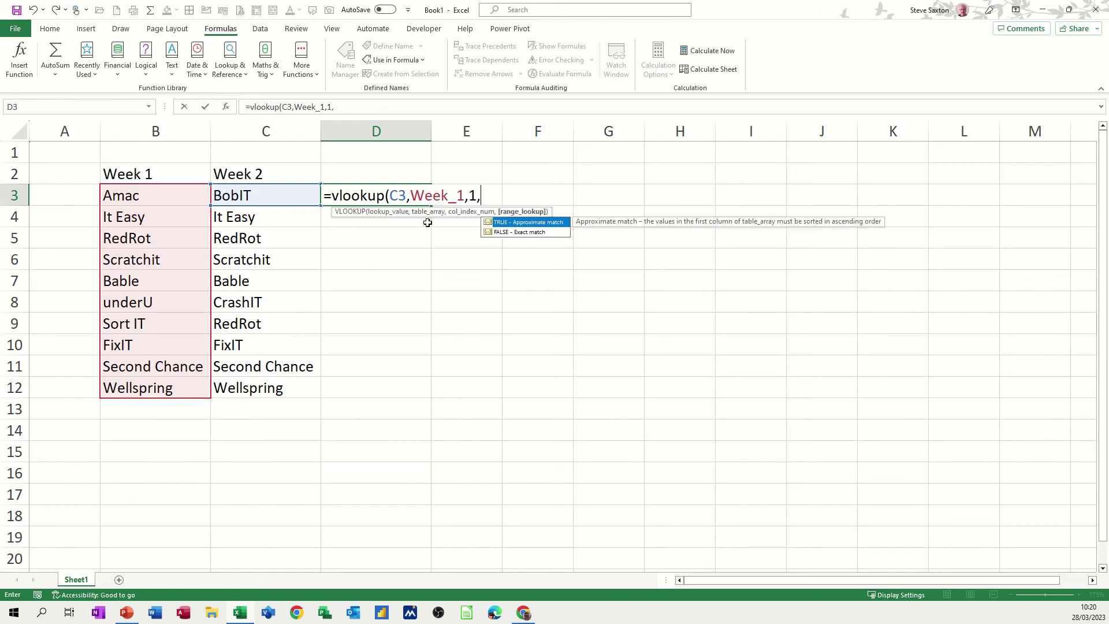
pyautogui.write('0)')
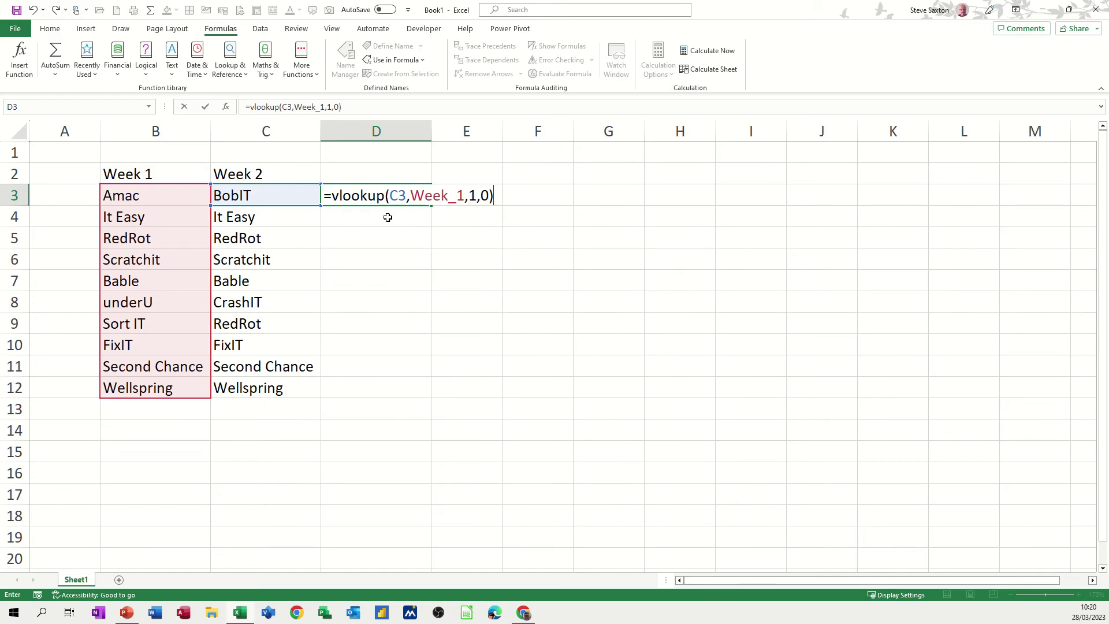
pyautogui.click(205, 106)
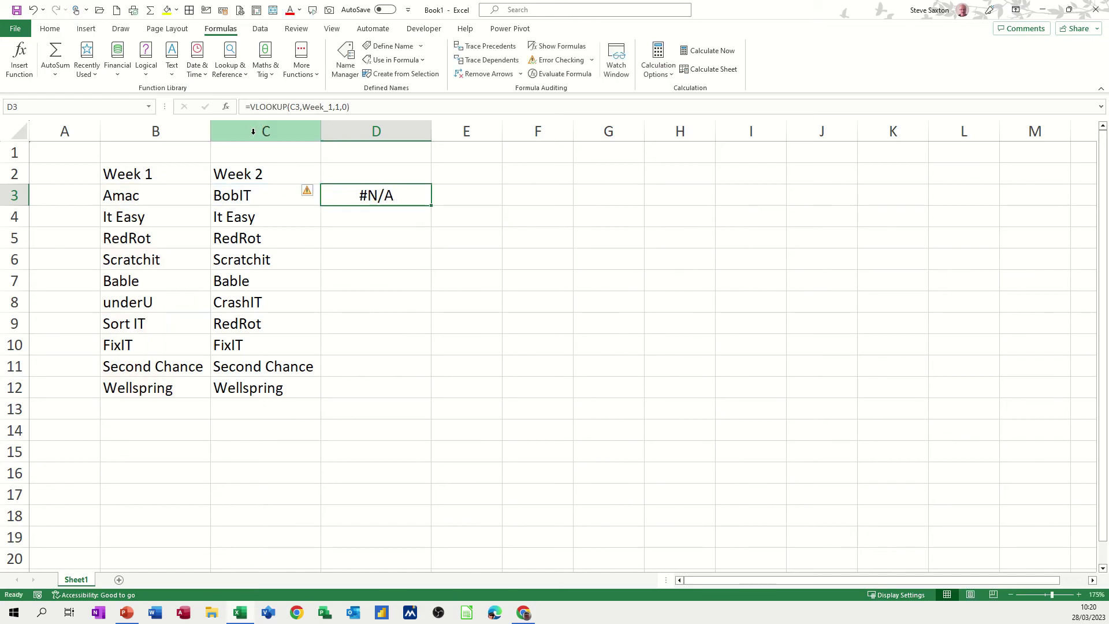
pyautogui.doubleClick(430, 204)
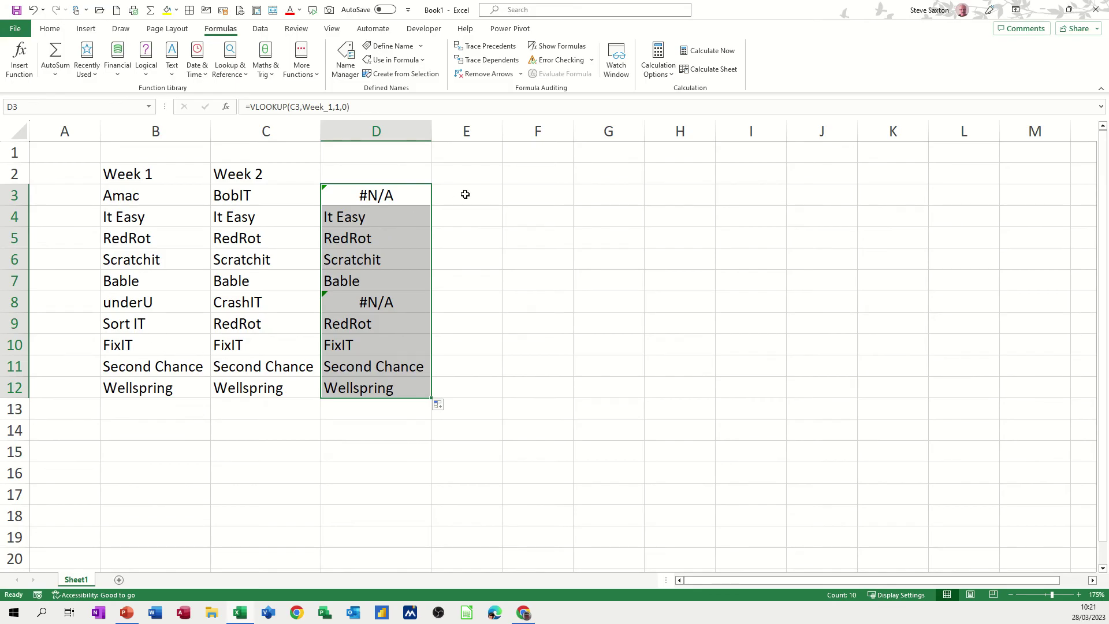
# Enter =VLOOKUP(B3,Week_2,1,0) in E3, which returns #N/A for Amac.
pyautogui.click(465, 195)
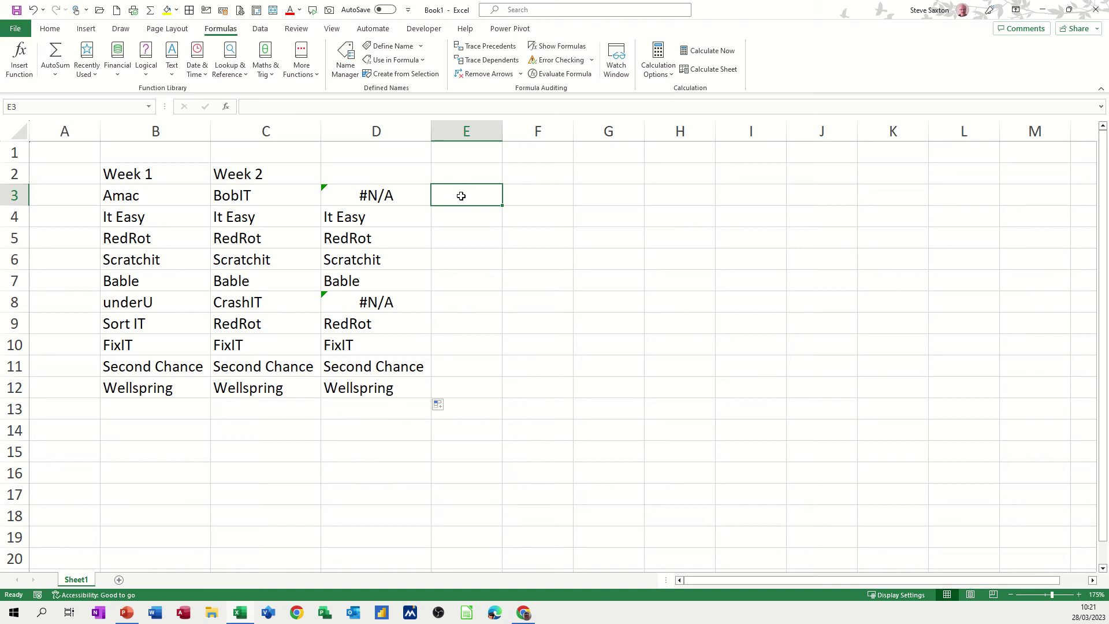
pyautogui.write('=')
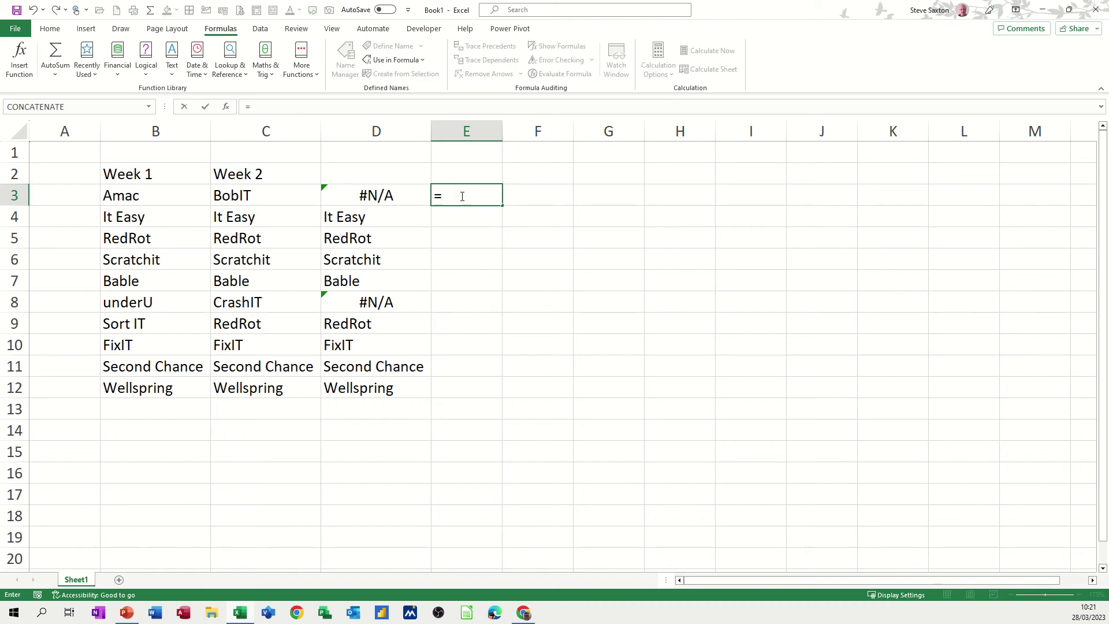
pyautogui.write('vlooku')
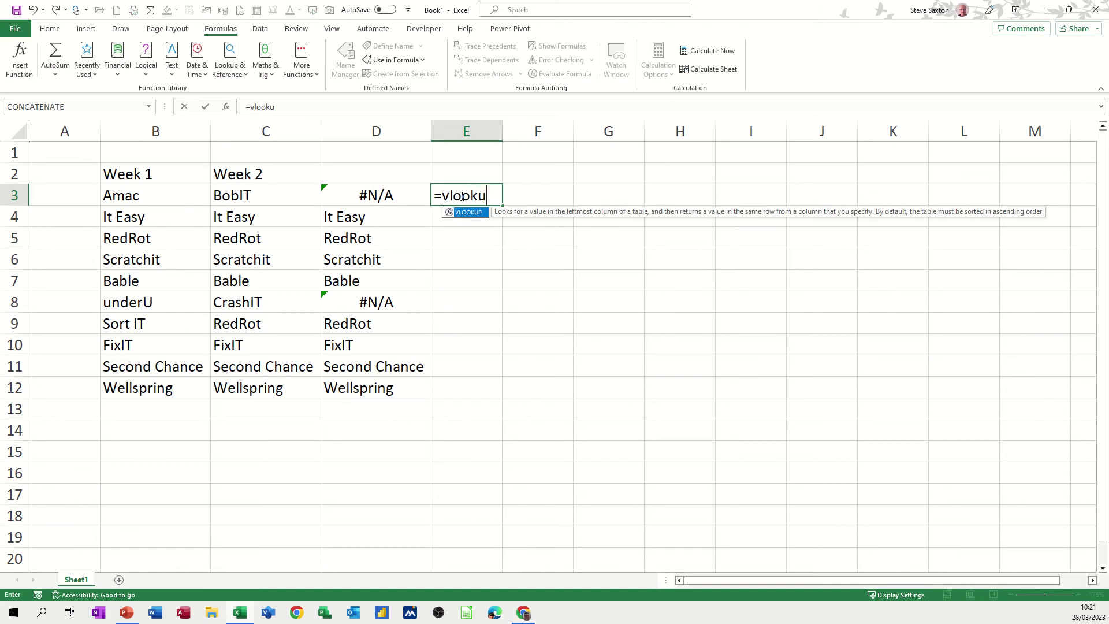
pyautogui.write('p(')
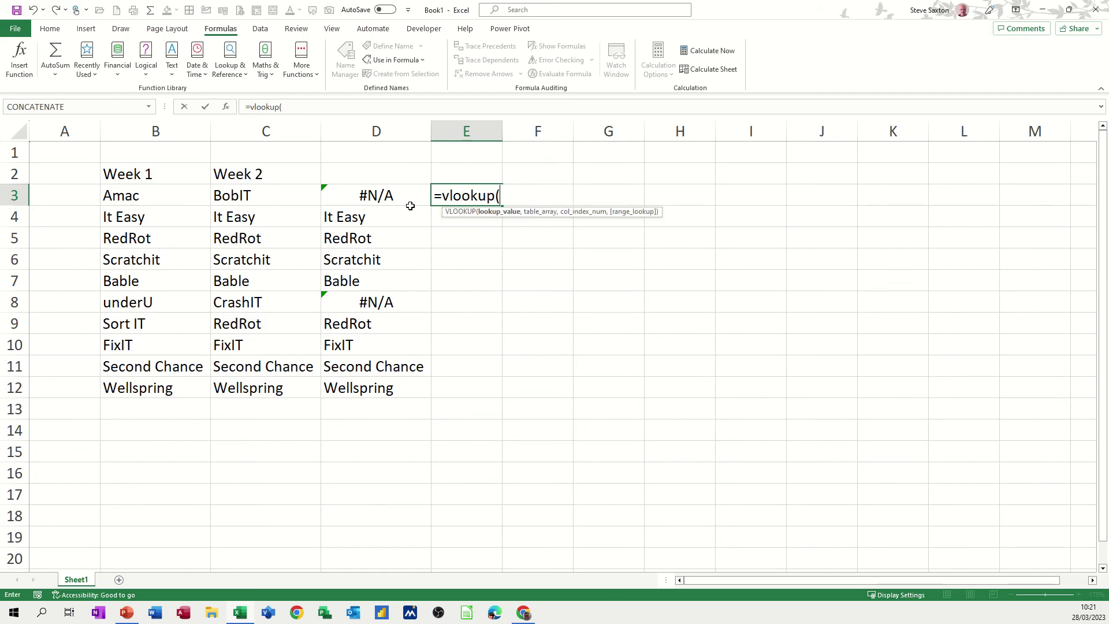
pyautogui.click(138, 195)
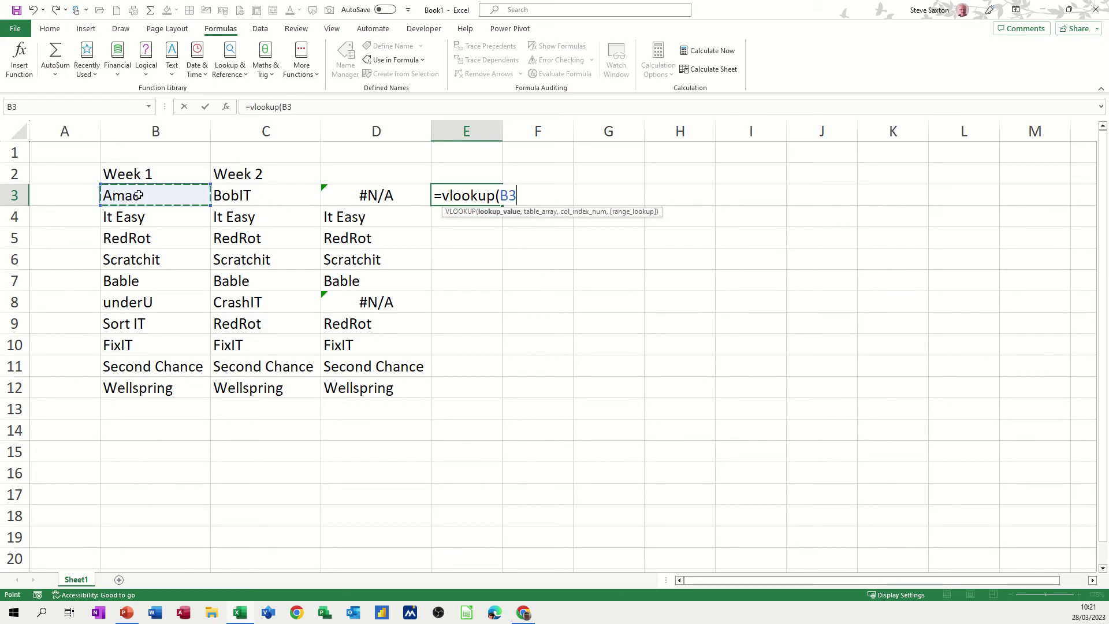
pyautogui.write(',')
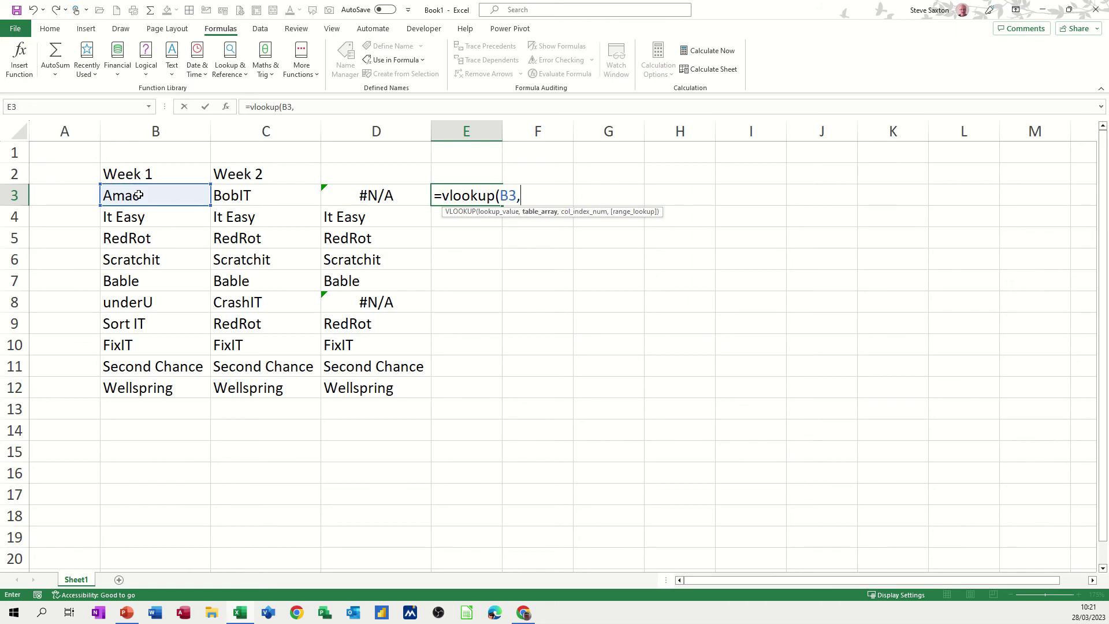
pyautogui.write('week')
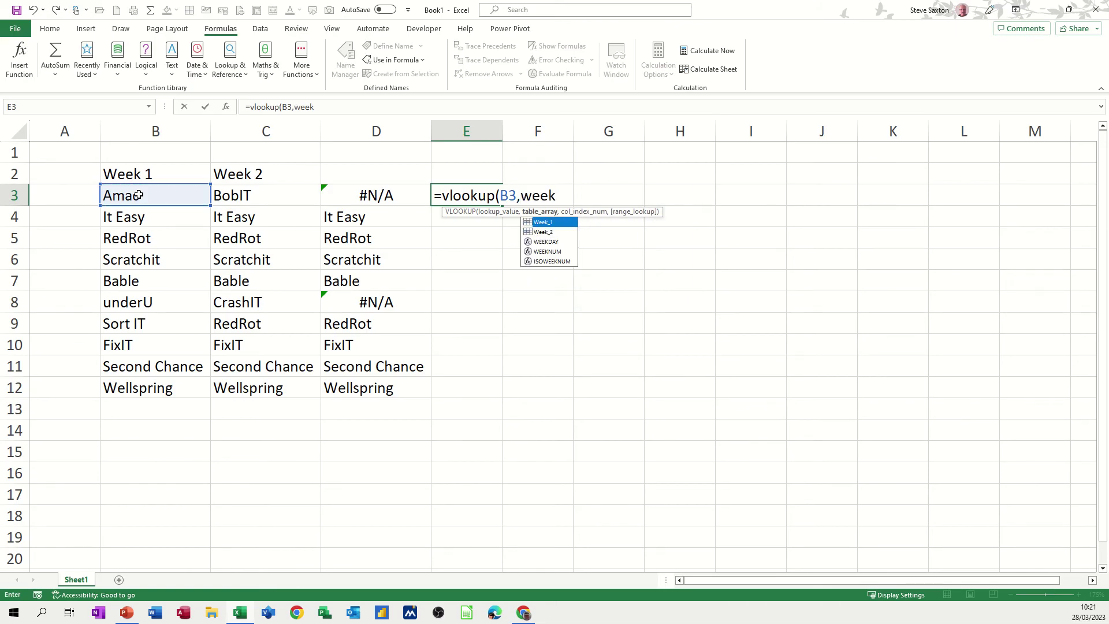
pyautogui.doubleClick(533, 232)
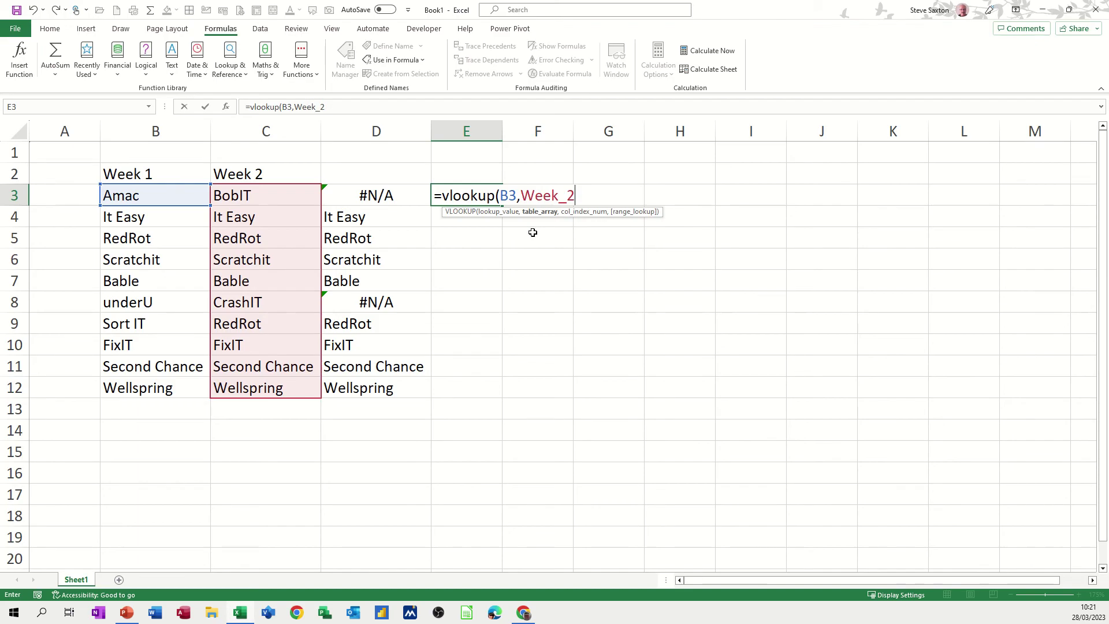
pyautogui.write(',1')
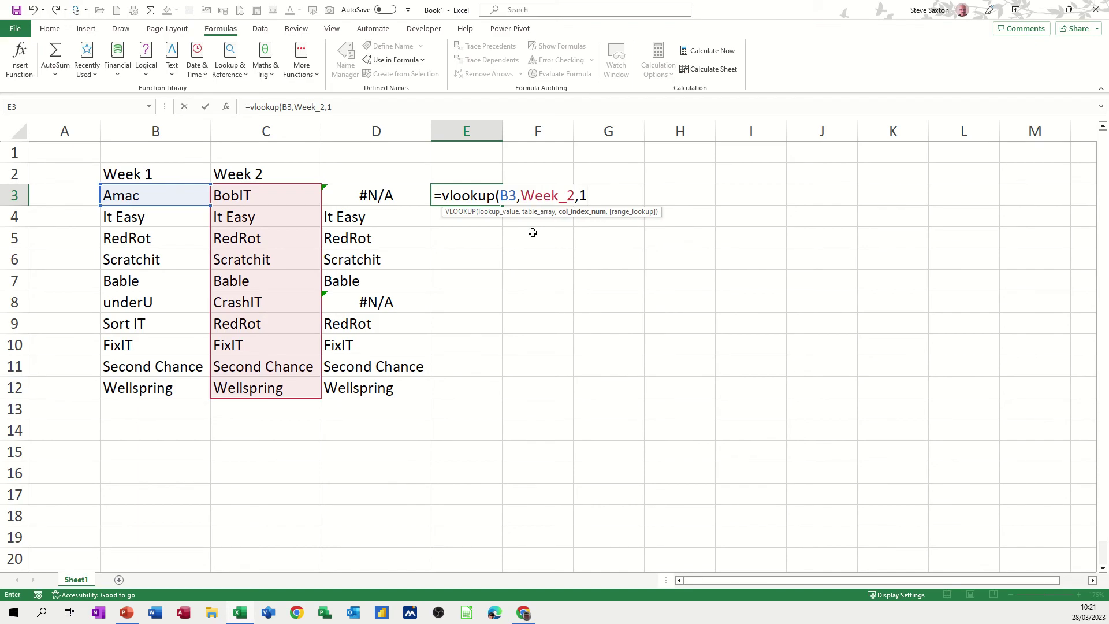
pyautogui.write(',0')
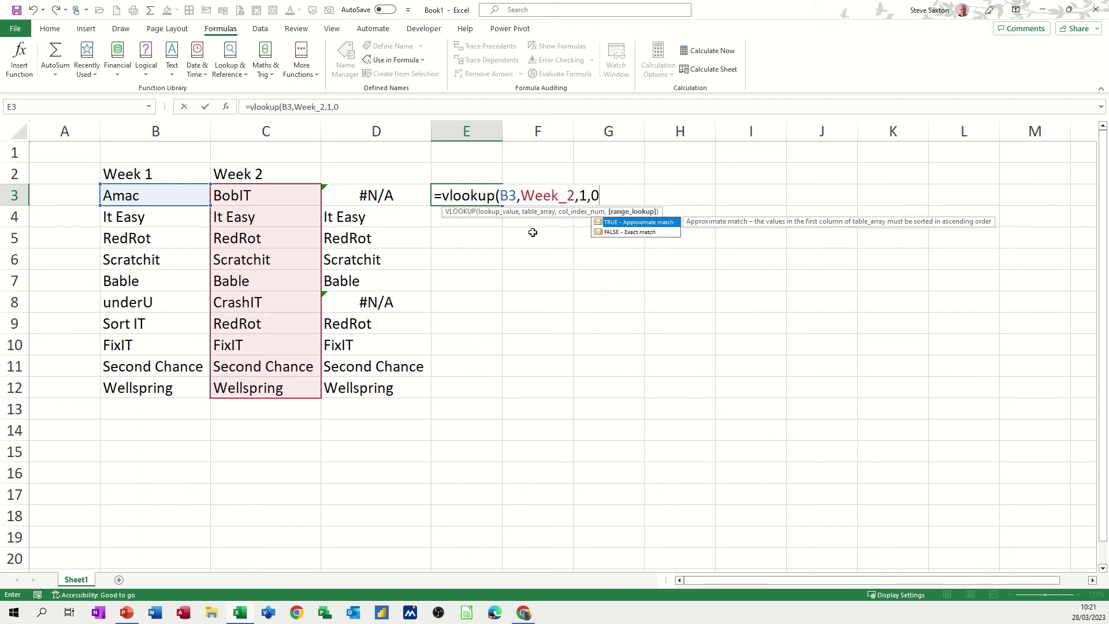
pyautogui.write(')')
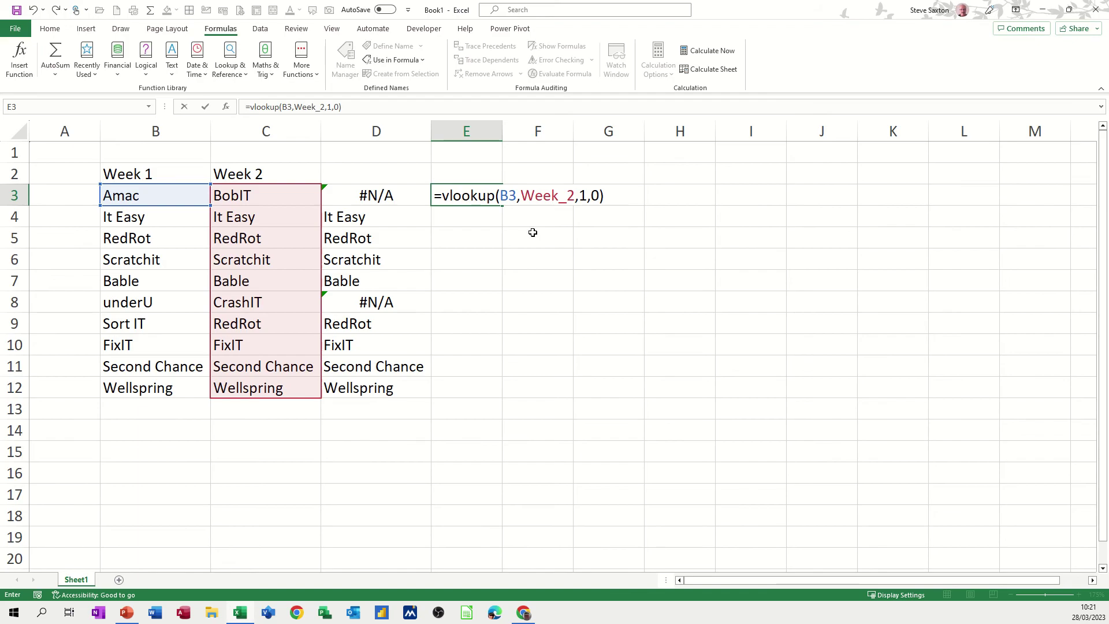
pyautogui.click(205, 107)
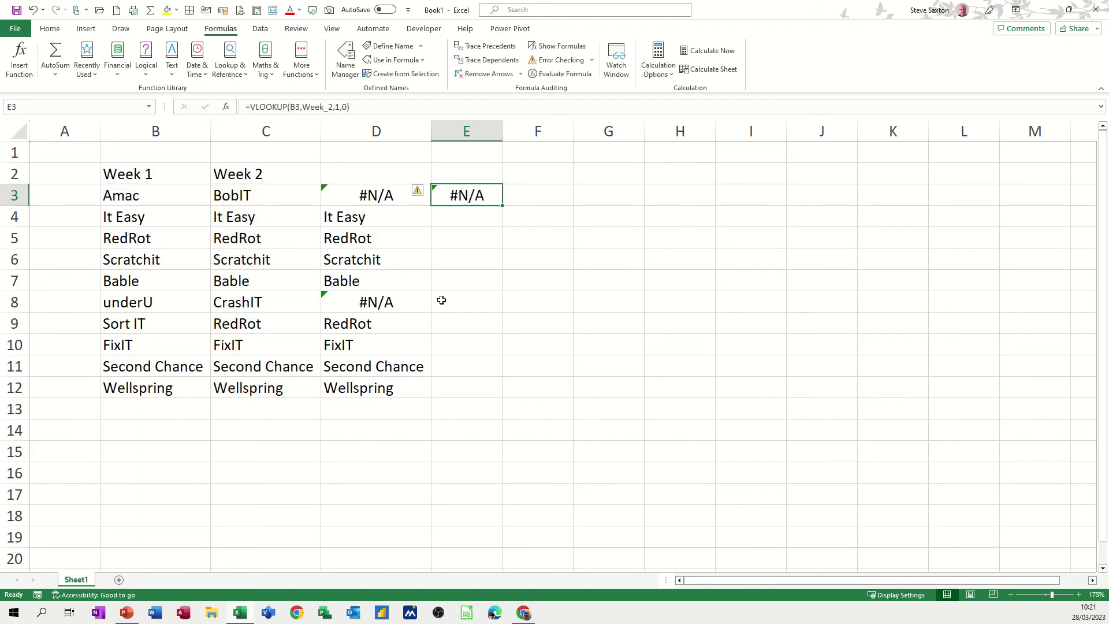
# Fill the E3 lookup down to E12, then select D3 to view its formula.
pyautogui.doubleClick(502, 207)
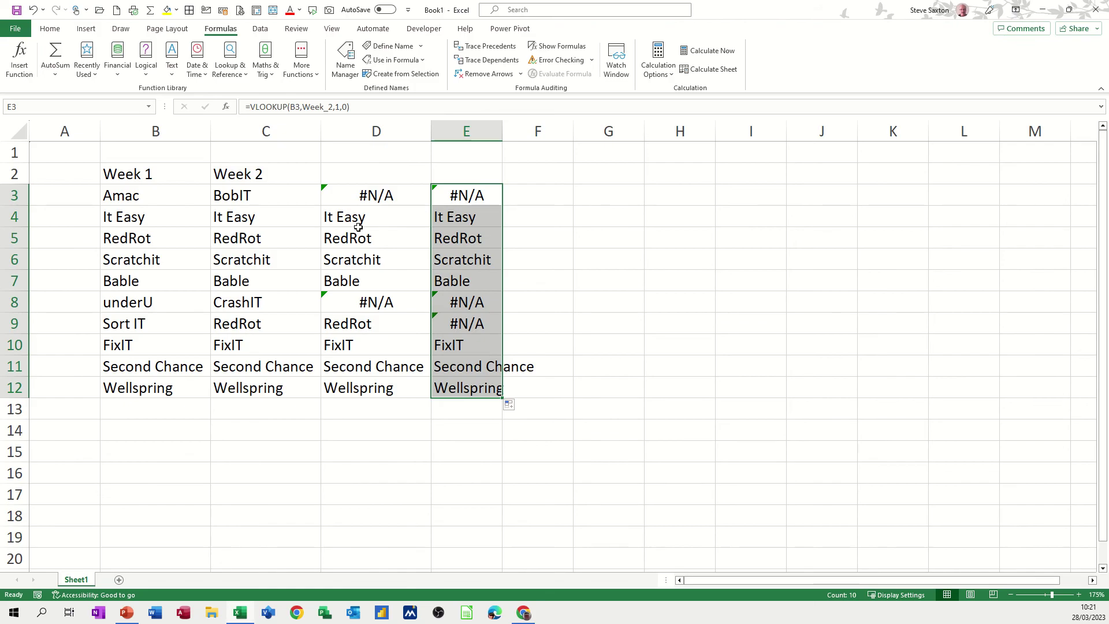
pyautogui.click(386, 199)
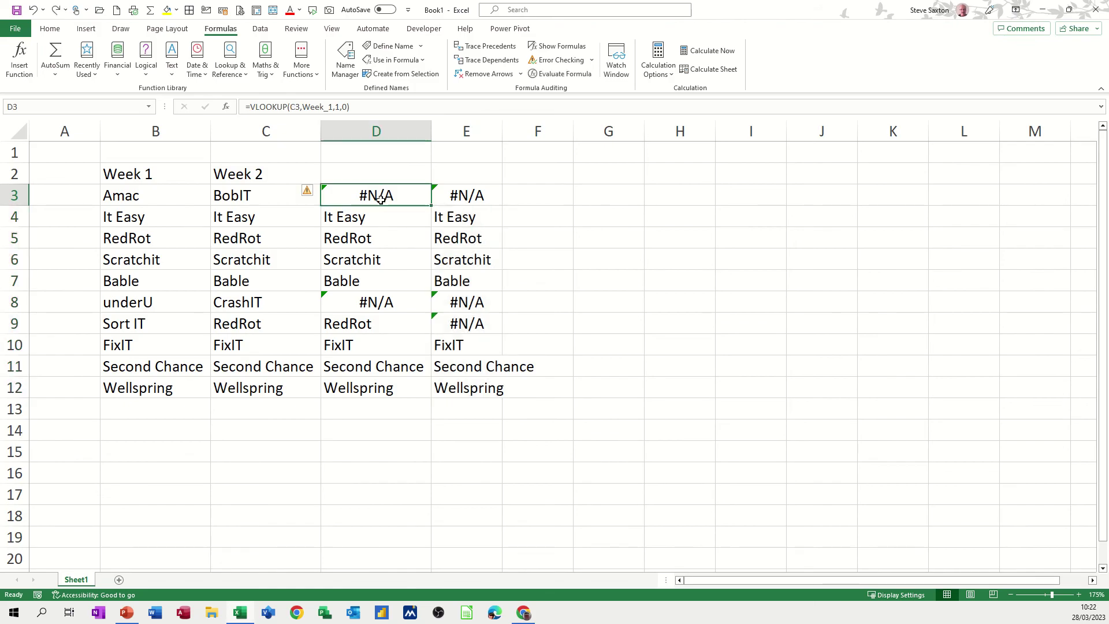
# Change D3 to =IFERROR(VLOOKUP(C3,Week_1,1,0),"Missing") and fill it down to D12.
pyautogui.click(252, 106)
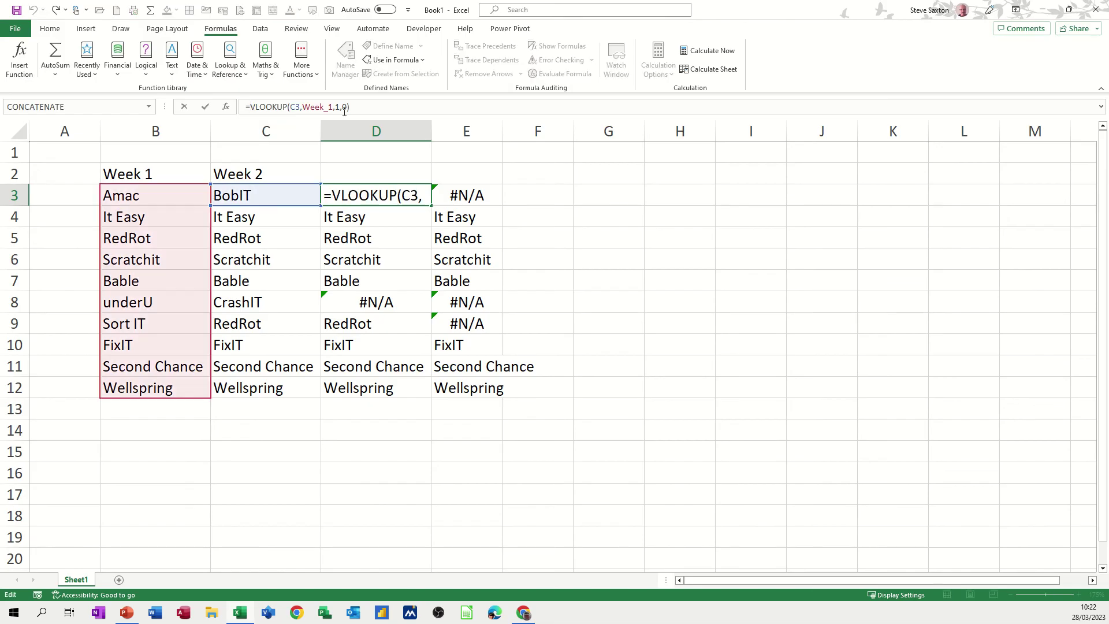
pyautogui.write('iferror')
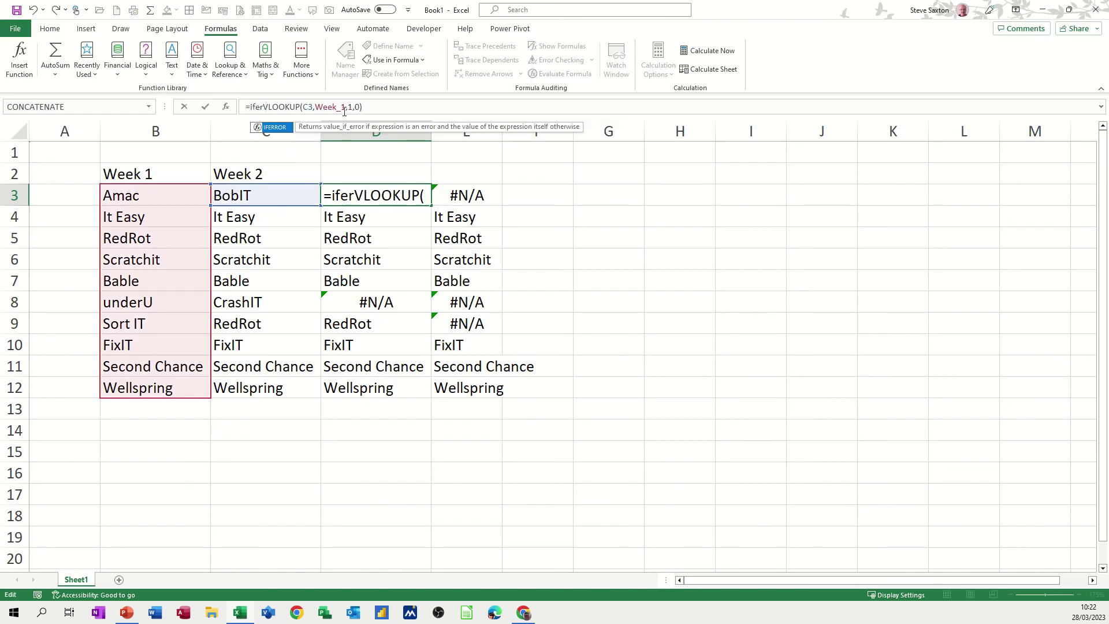
pyautogui.write('(')
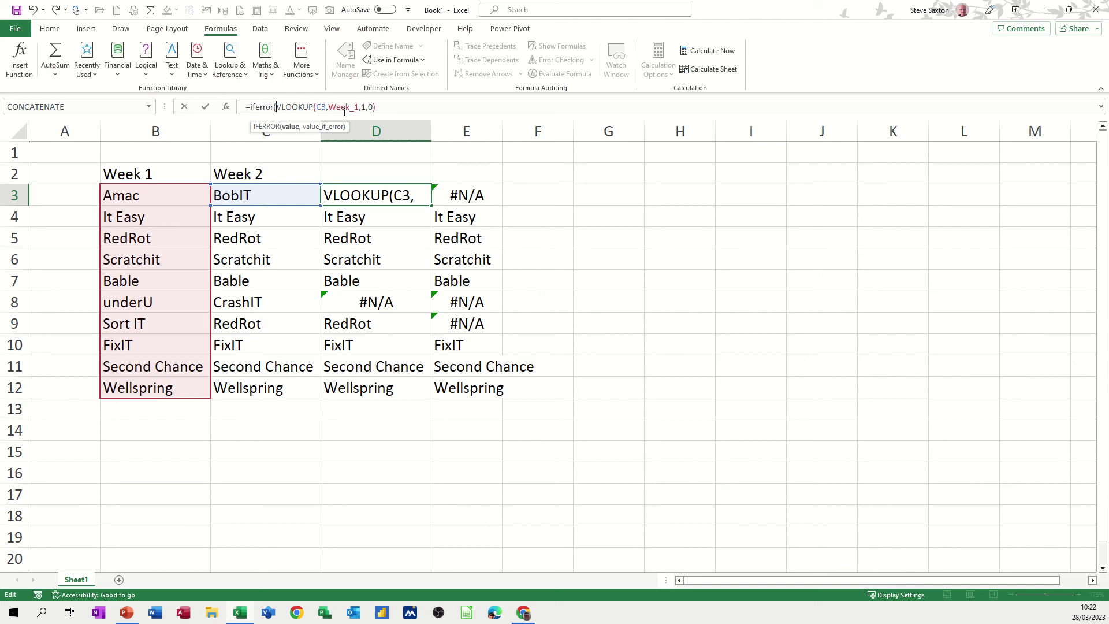
pyautogui.click(386, 106)
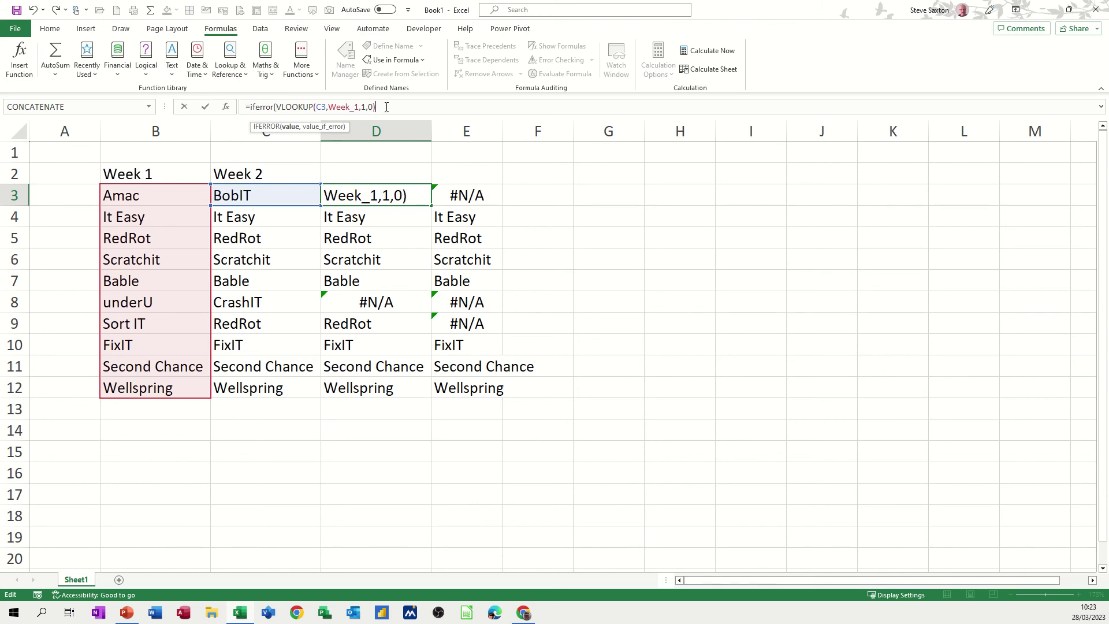
pyautogui.write(',')
pyautogui.write('"Missing"')
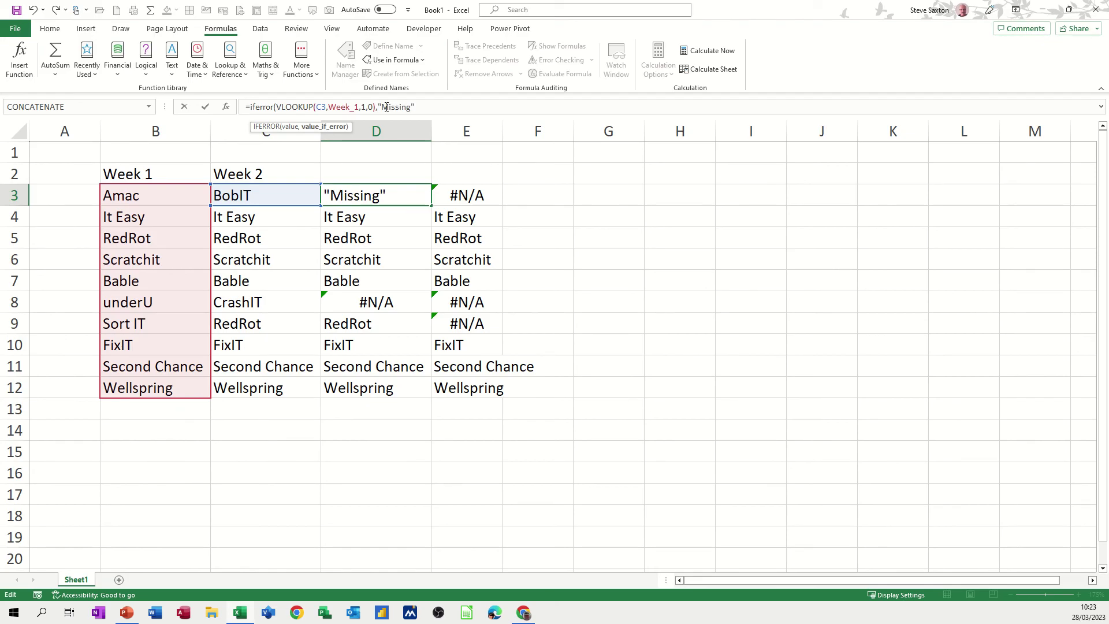
pyautogui.write(')')
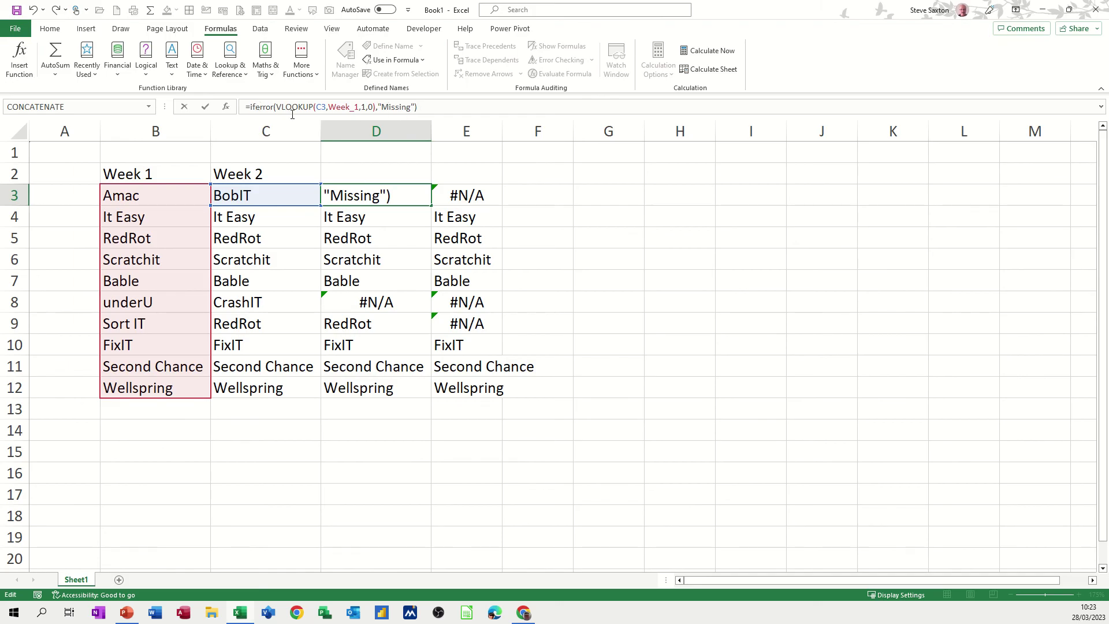
pyautogui.click(205, 107)
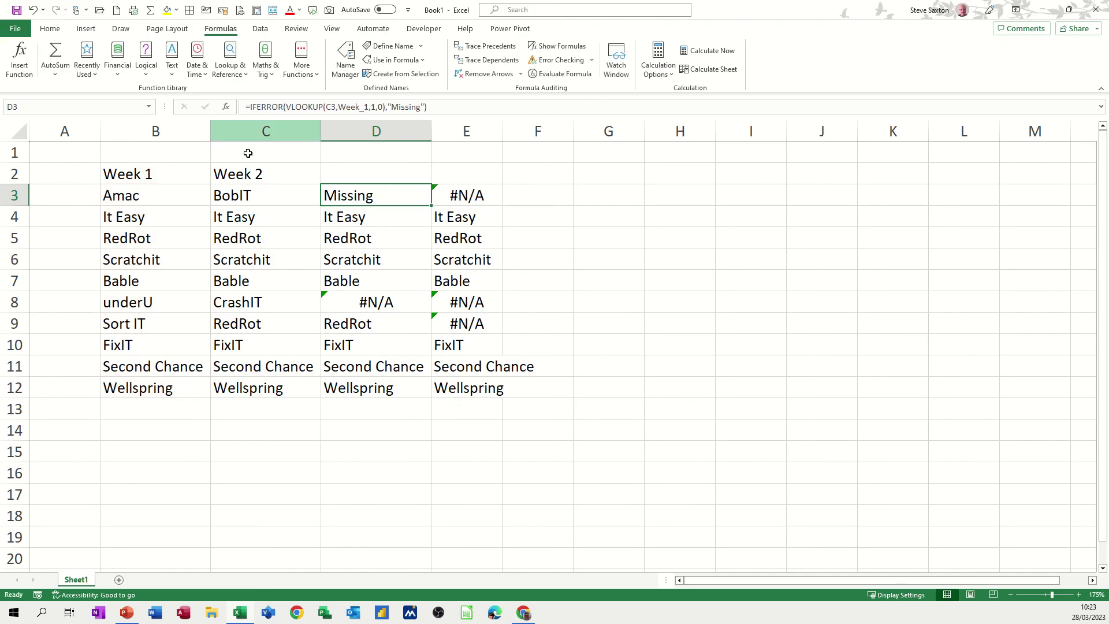
pyautogui.doubleClick(429, 204)
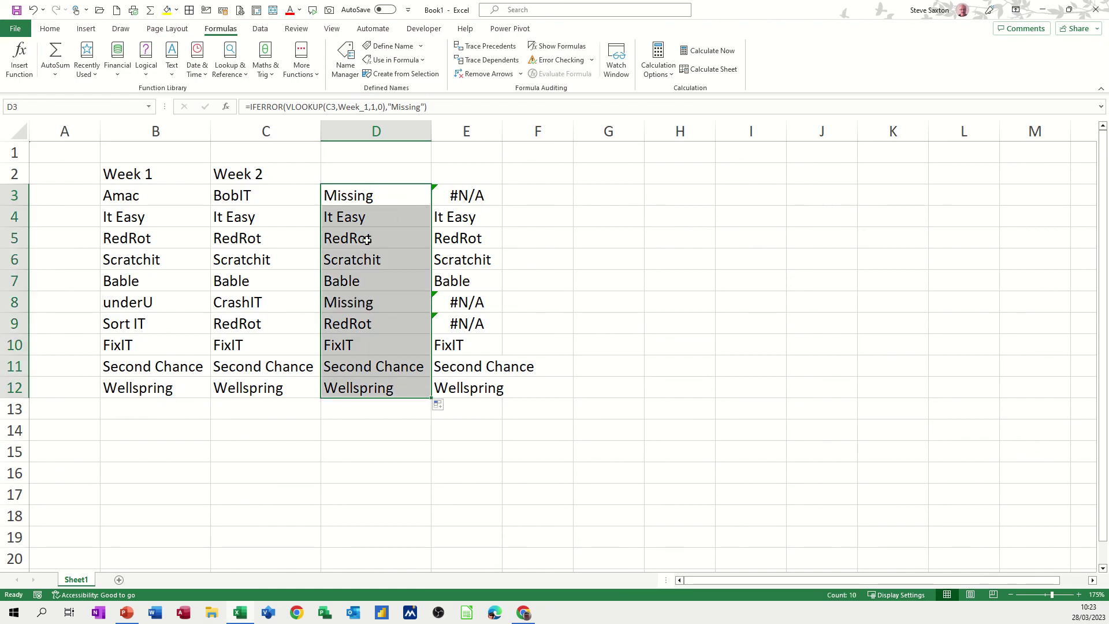
# Wrap E3's Week_2 lookup in IFERROR returning "Missing", fill to E12, and select D3:E12.
pyautogui.click(459, 194)
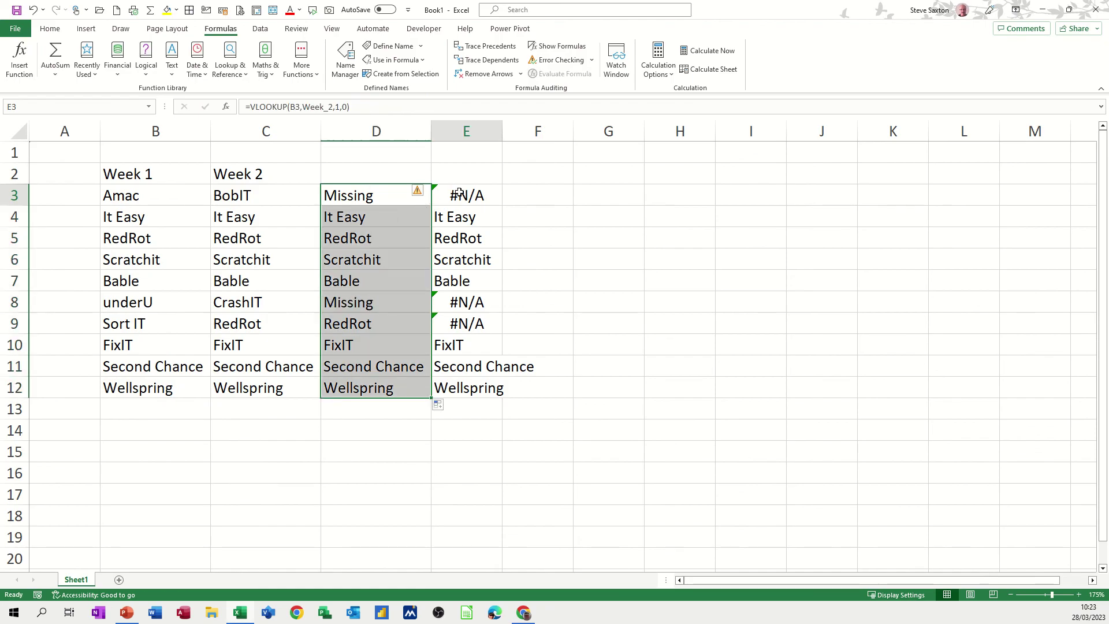
pyautogui.click(262, 107)
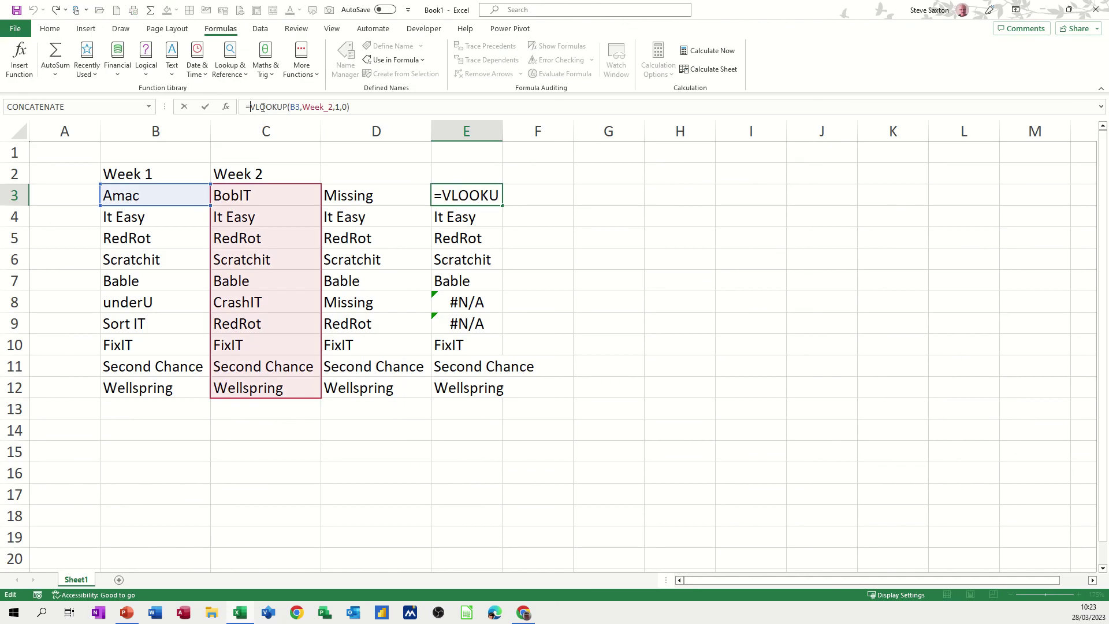
pyautogui.write('if')
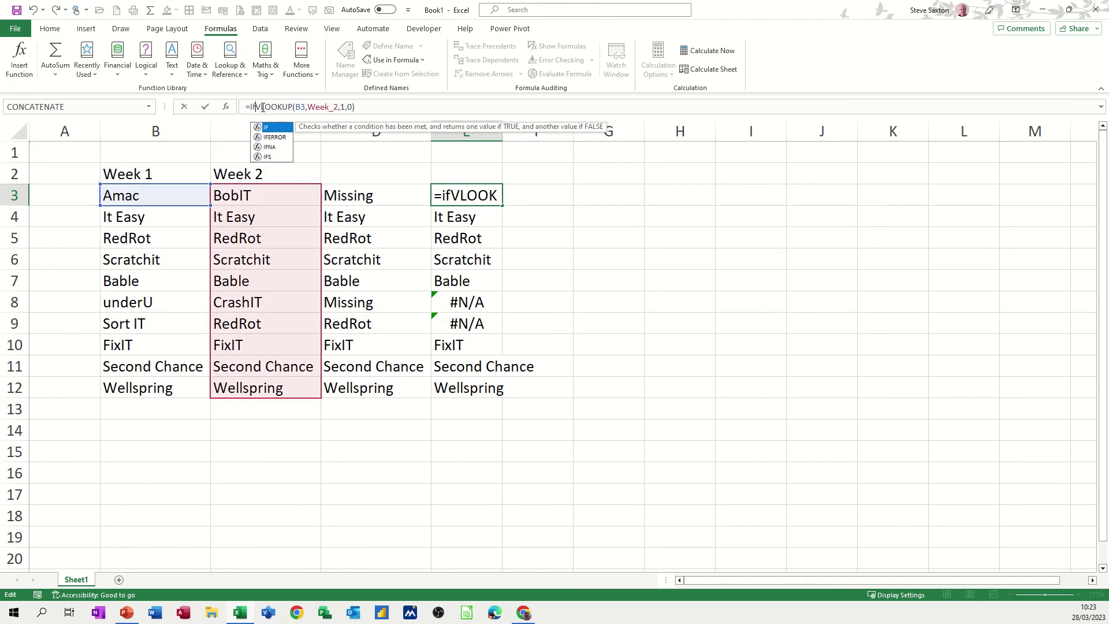
pyautogui.write('error(')
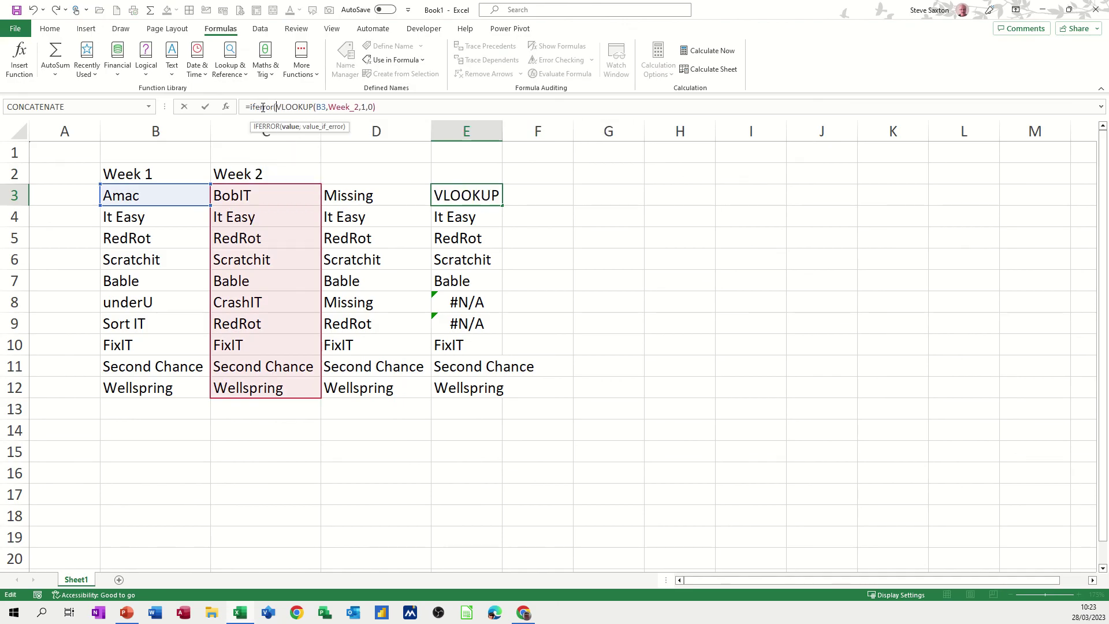
pyautogui.click(390, 105)
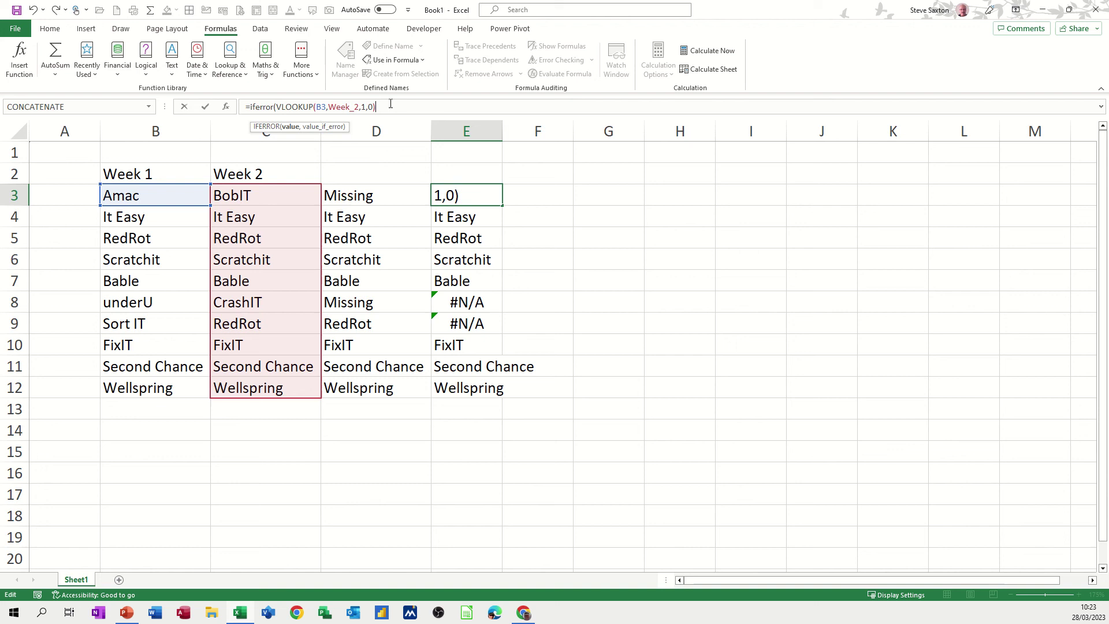
pyautogui.write(',"Missing')
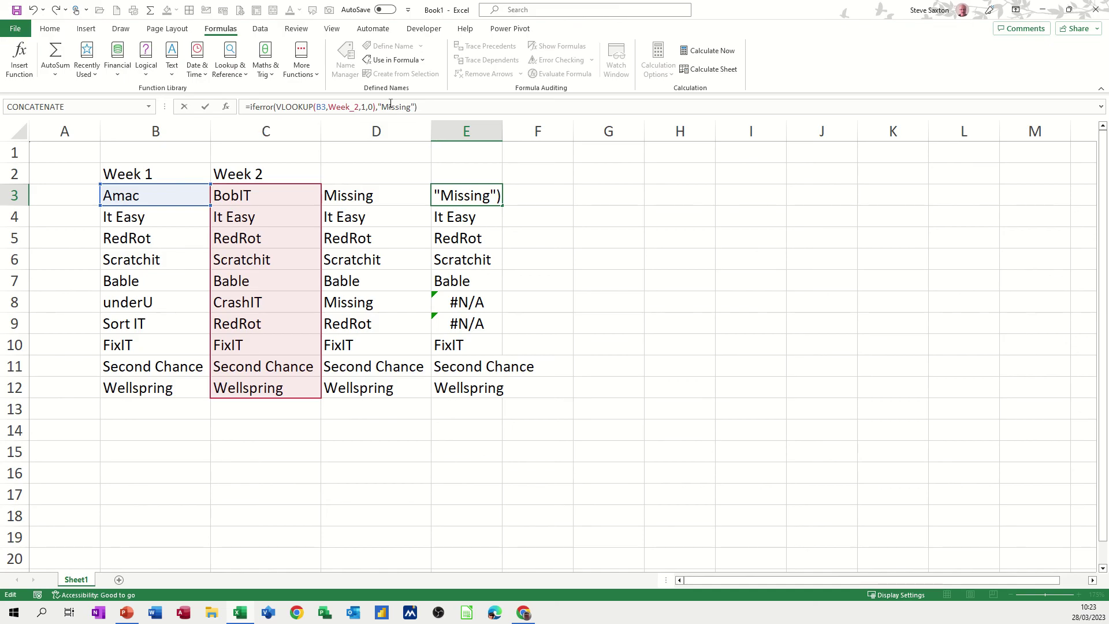
pyautogui.click(205, 106)
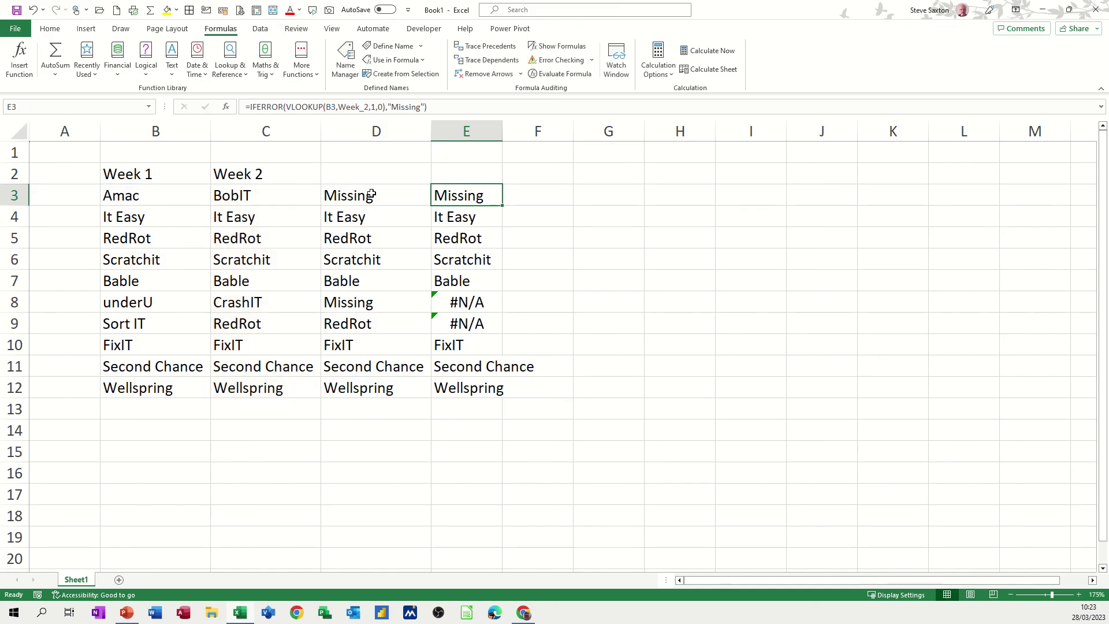
pyautogui.doubleClick(504, 206)
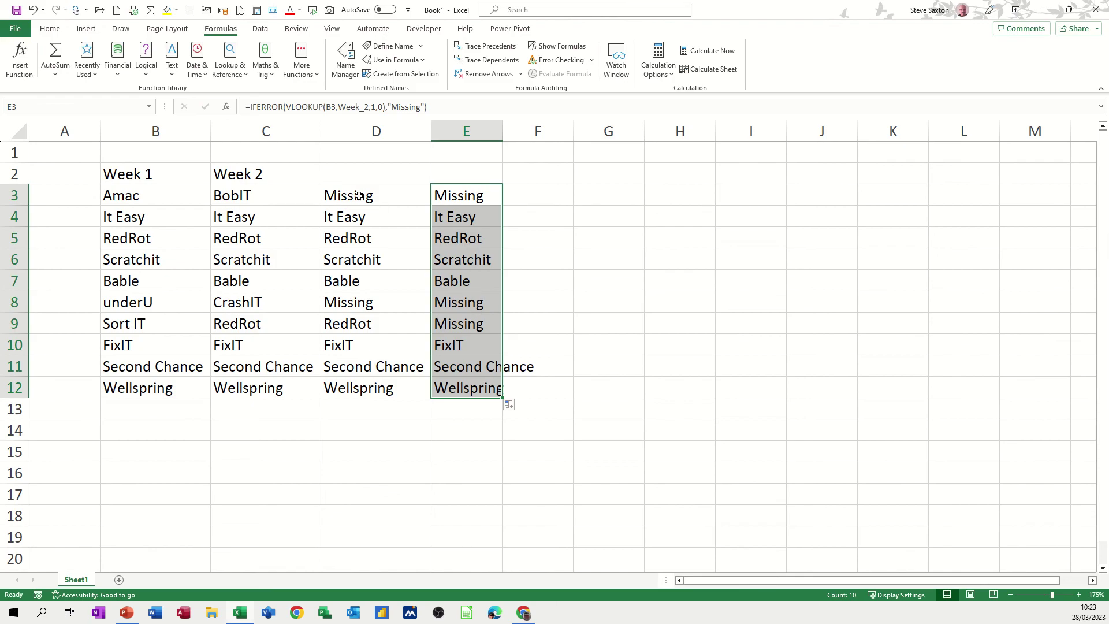
pyautogui.moveTo(354, 194); pyautogui.dragTo(470, 382)
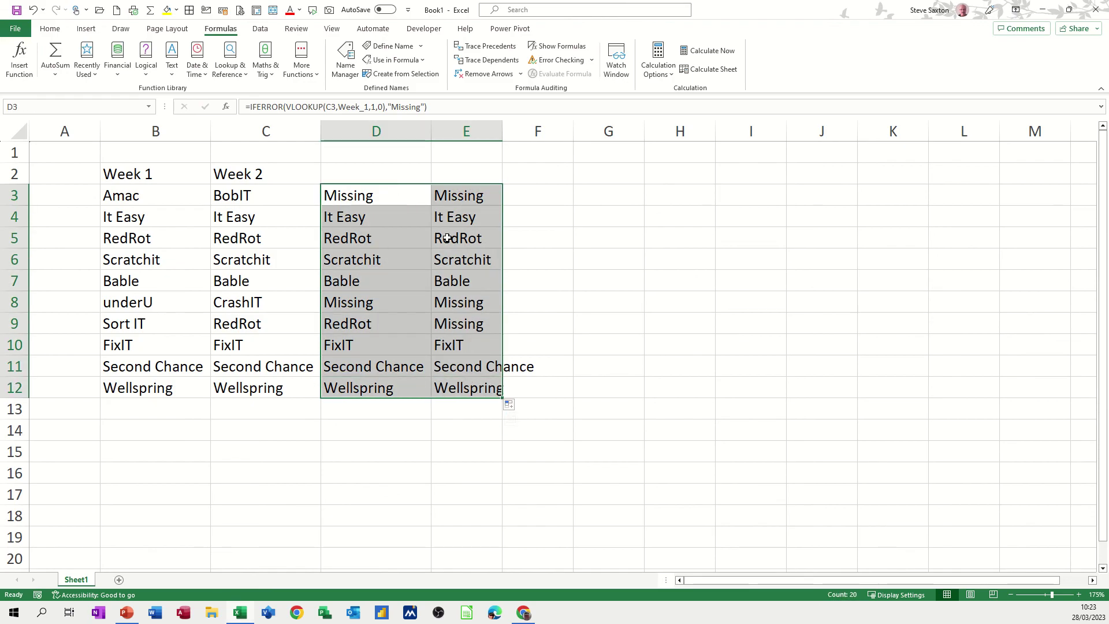
# Start a new conditional formatting rule for cells with value equal to Missing.
pyautogui.click(50, 28)
pyautogui.click(507, 65)
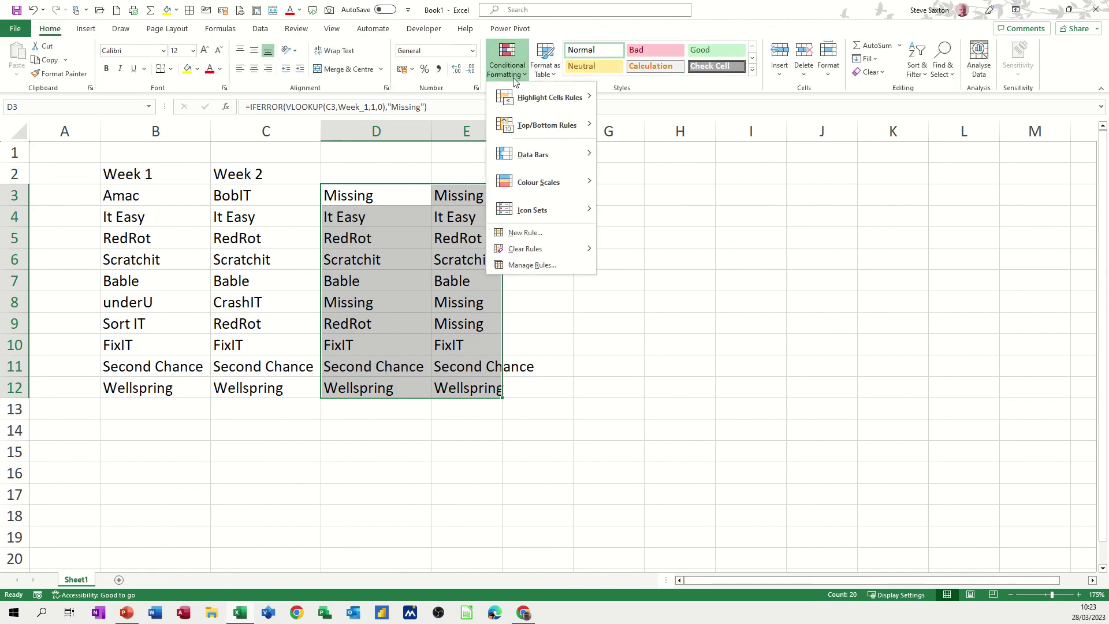
pyautogui.click(531, 265)
pyautogui.click(245, 199)
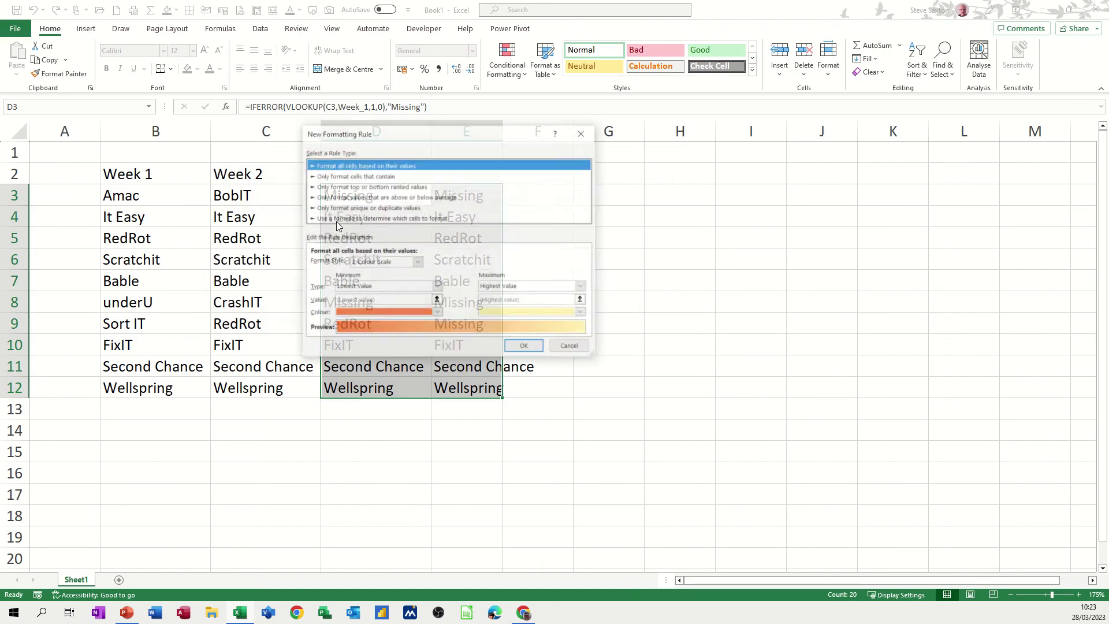
pyautogui.click(342, 176)
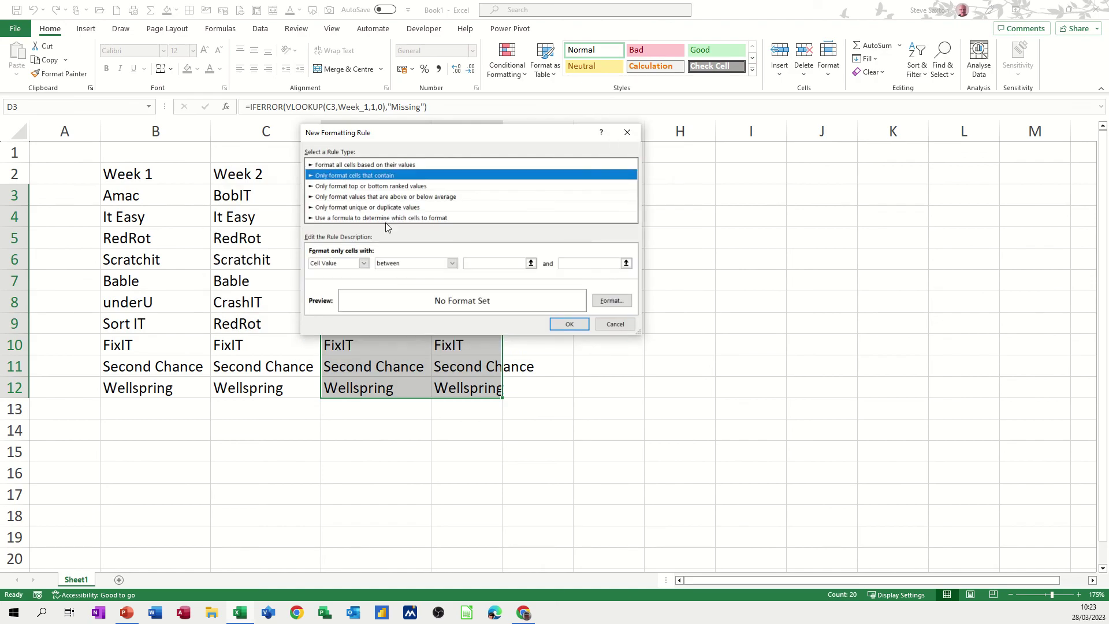
pyautogui.click(451, 264)
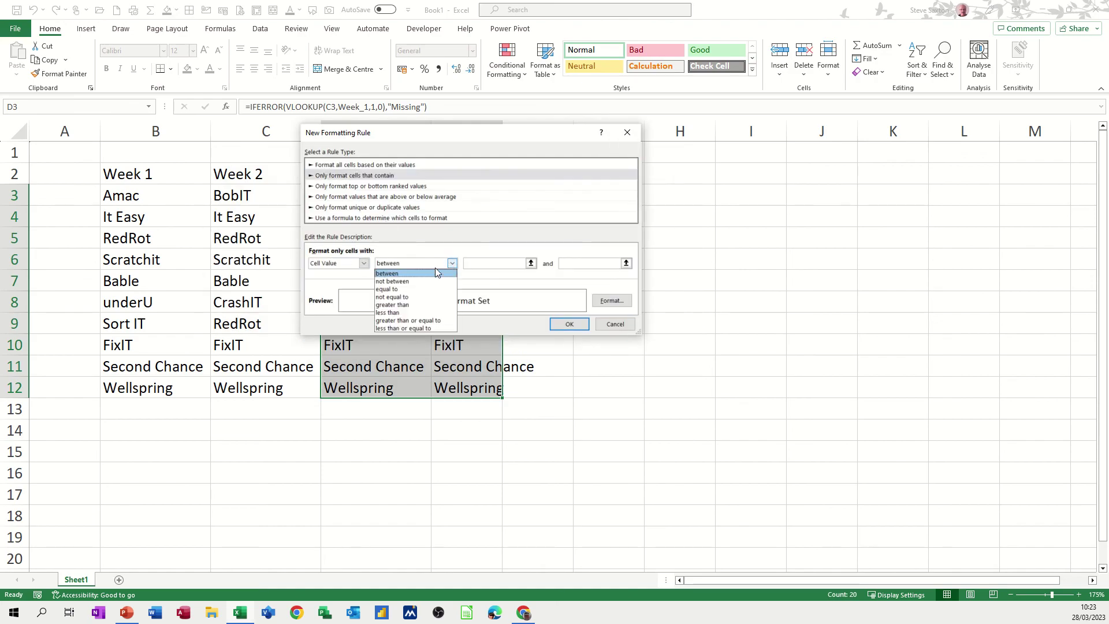
pyautogui.click(428, 288)
pyautogui.click(484, 262)
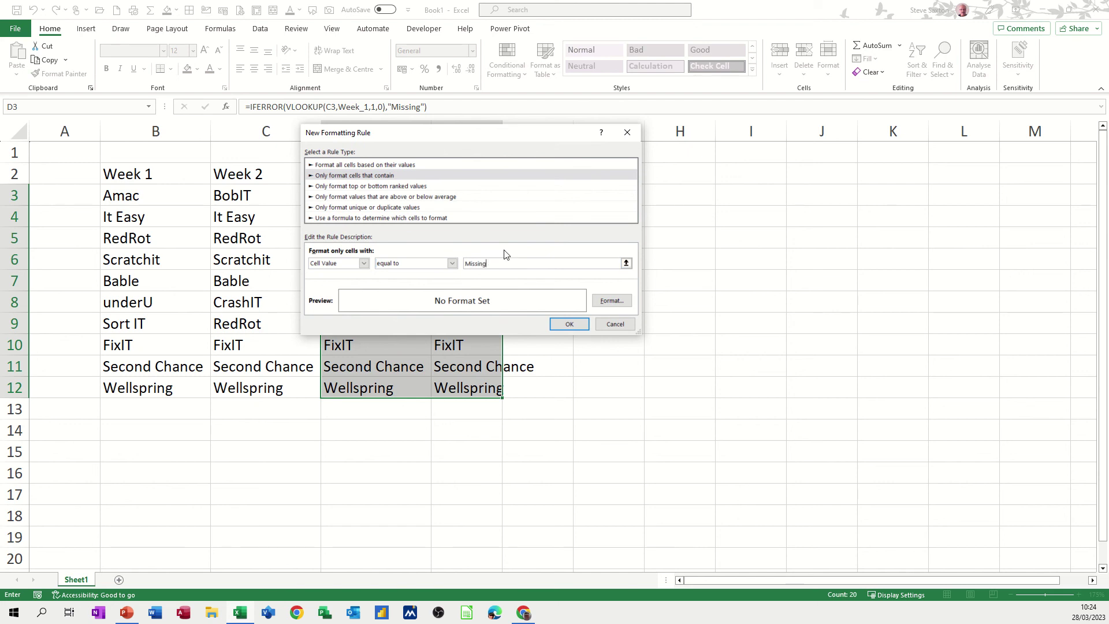
# Give the equal-to-Missing rule a red fill and save it.
pyautogui.click(607, 303)
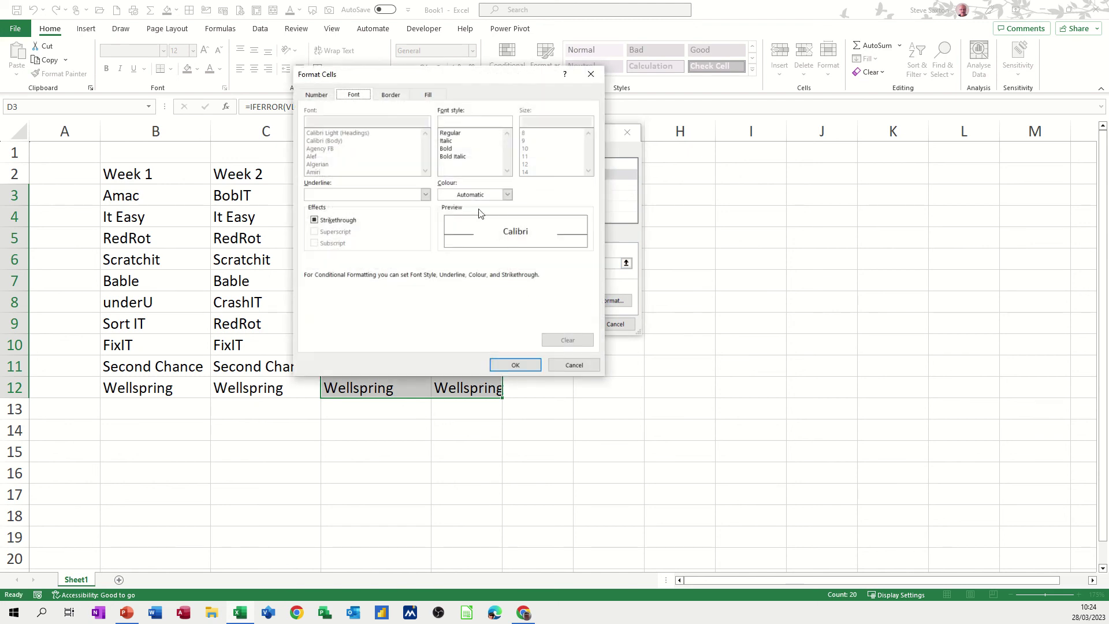
pyautogui.click(426, 95)
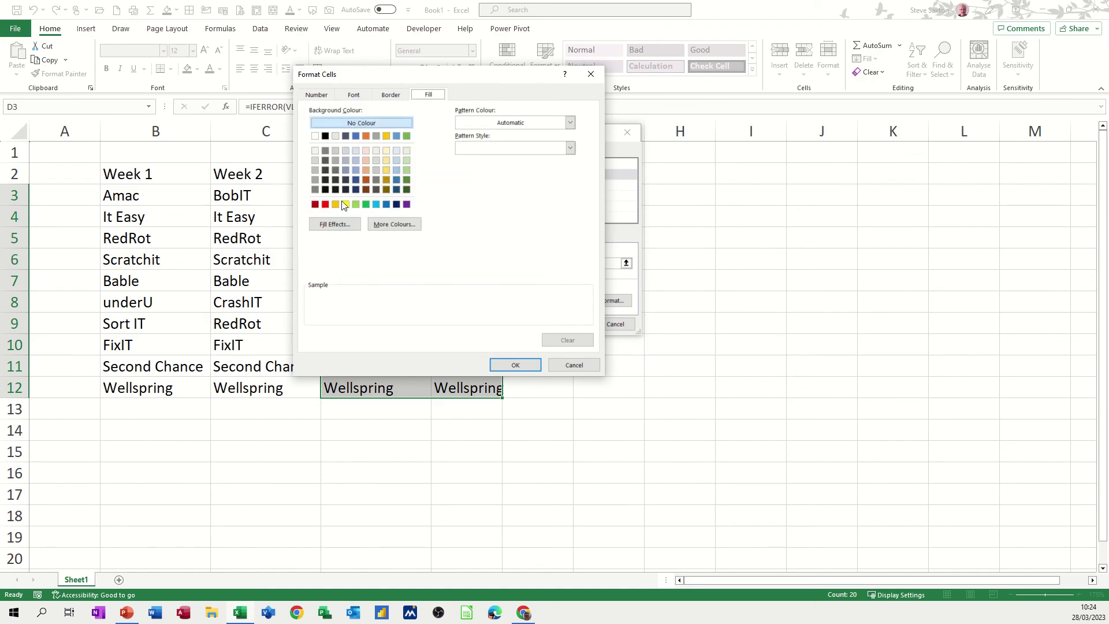
pyautogui.click(325, 204)
pyautogui.click(501, 369)
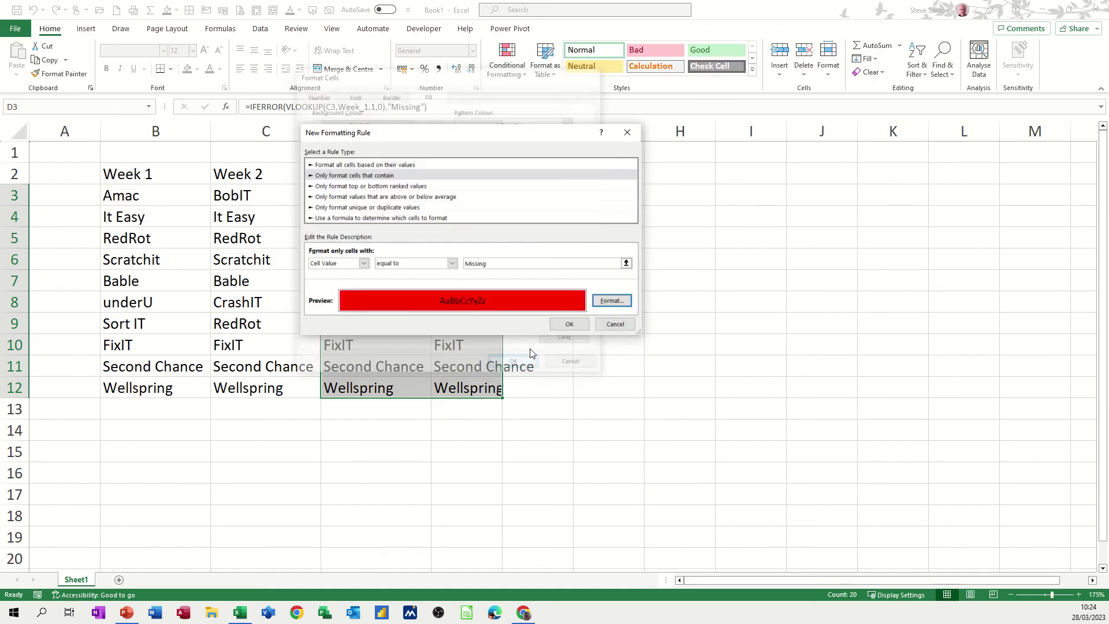
pyautogui.click(570, 324)
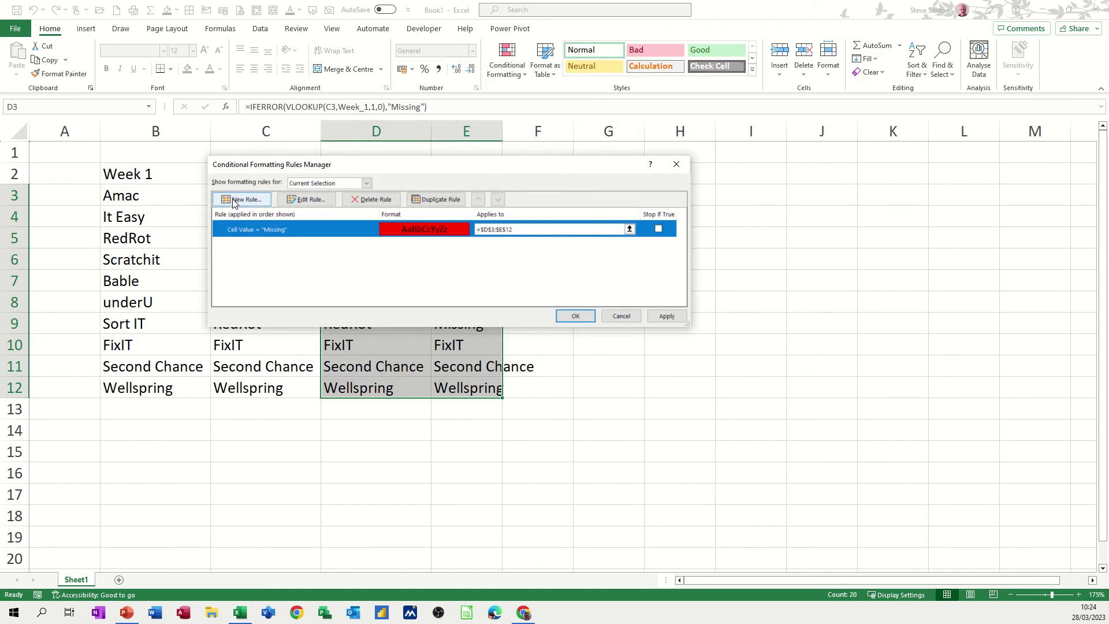
# Add a rule filling cells not equal to Missing green, then apply both rules.
pyautogui.click(260, 199)
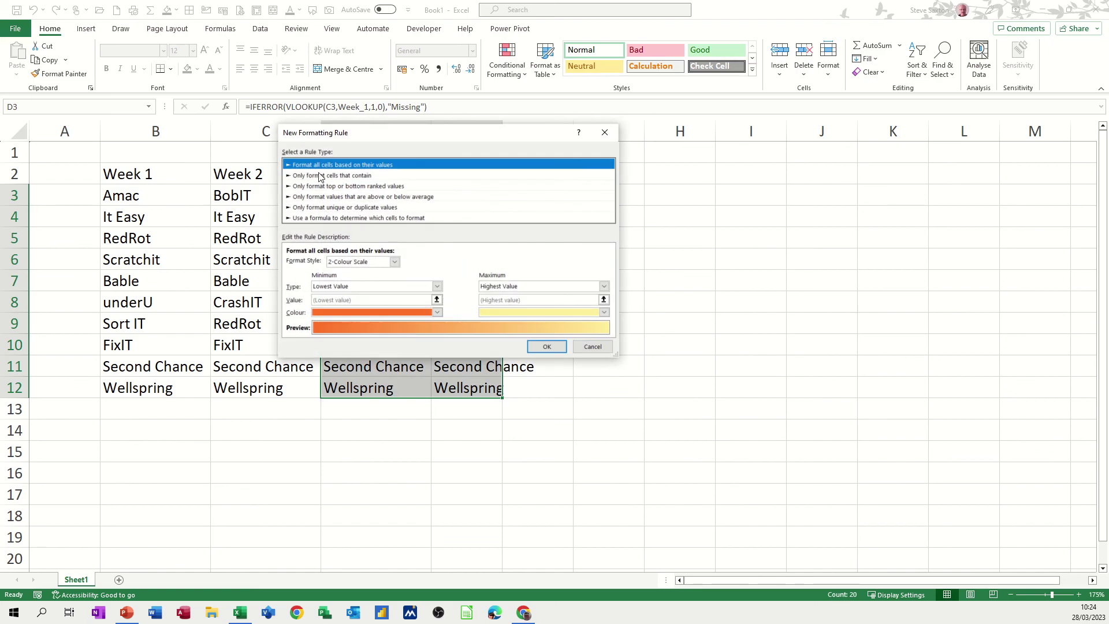
pyautogui.click(322, 176)
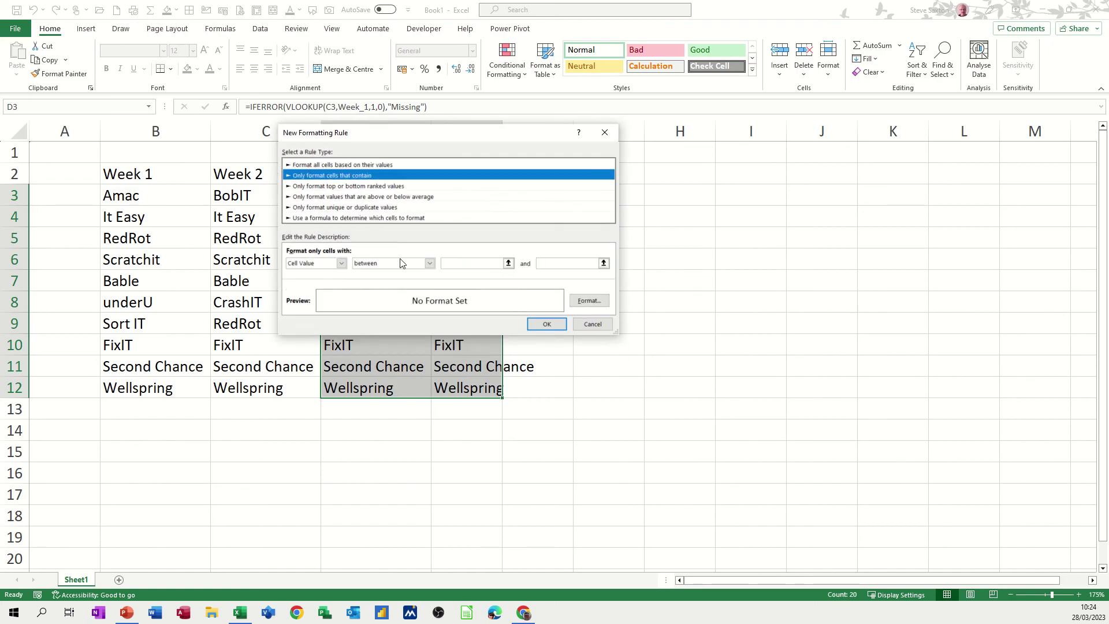
pyautogui.click(429, 263)
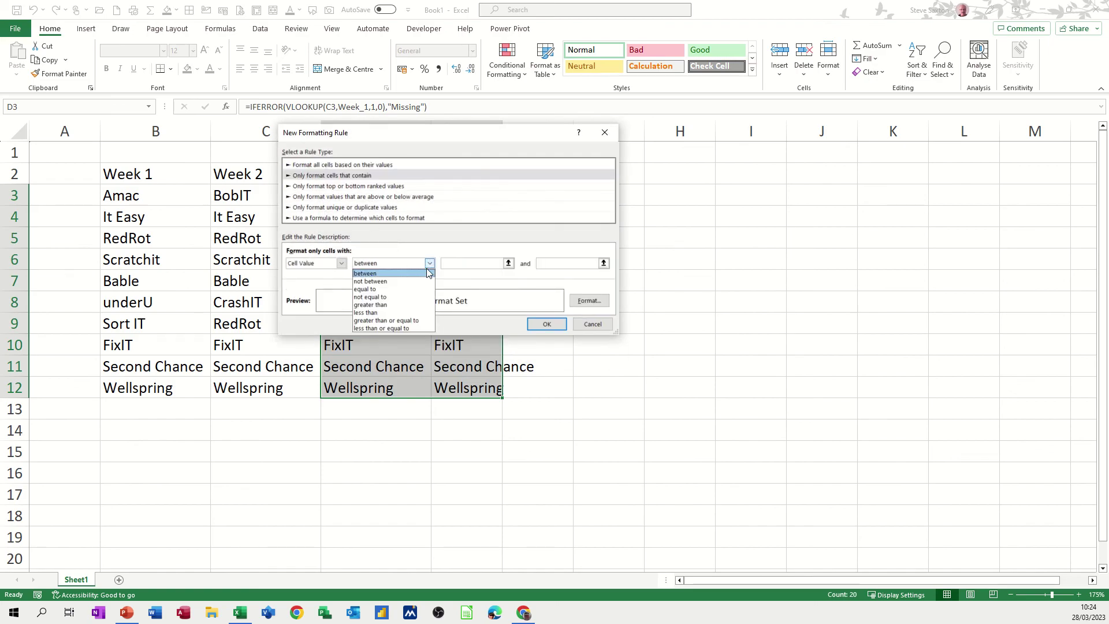
pyautogui.click(407, 295)
pyautogui.click(459, 263)
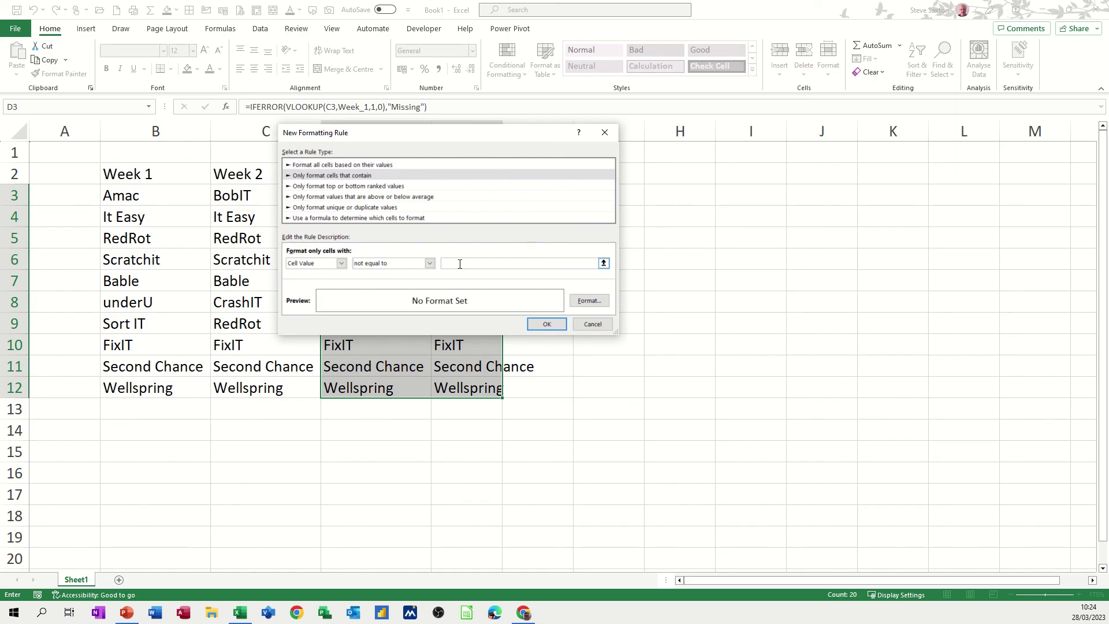
pyautogui.click(583, 303)
pyautogui.click(357, 205)
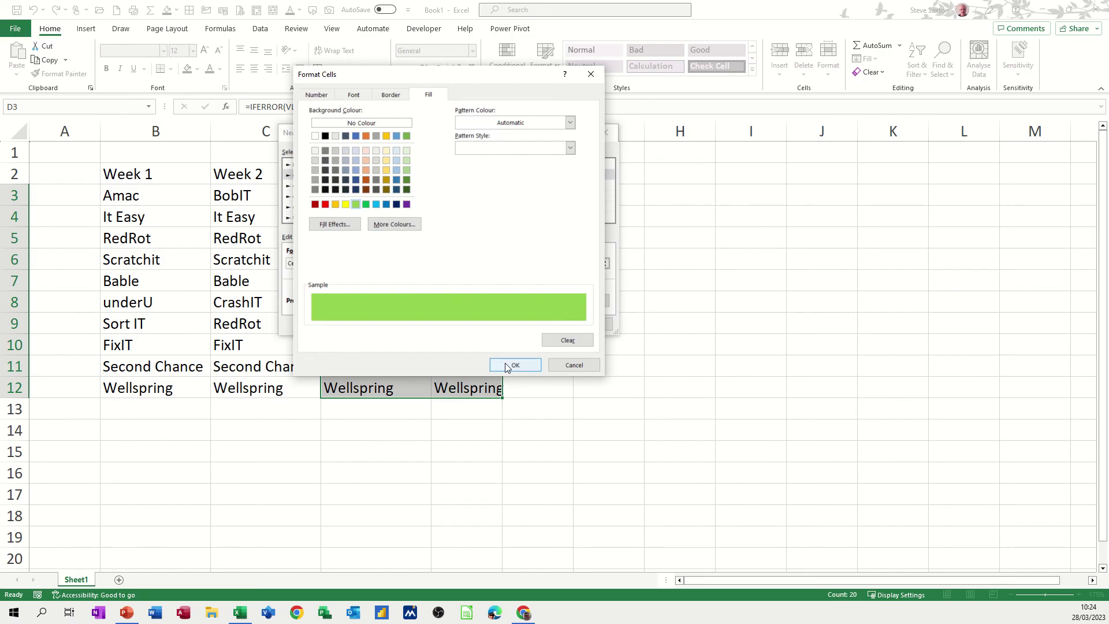
pyautogui.click(513, 364)
pyautogui.click(538, 324)
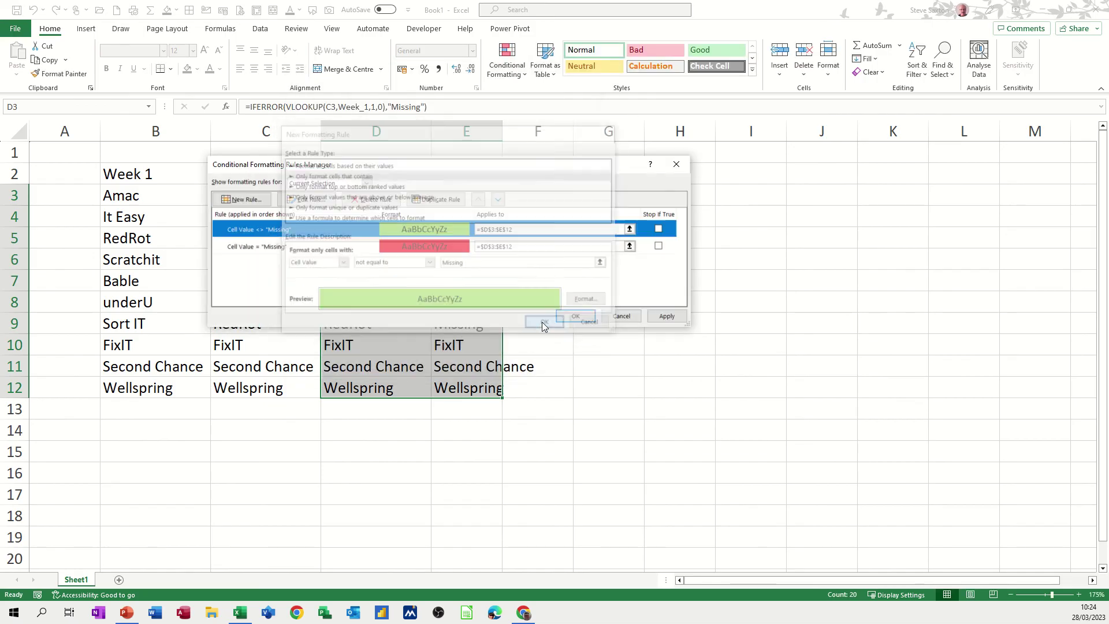
pyautogui.click(574, 316)
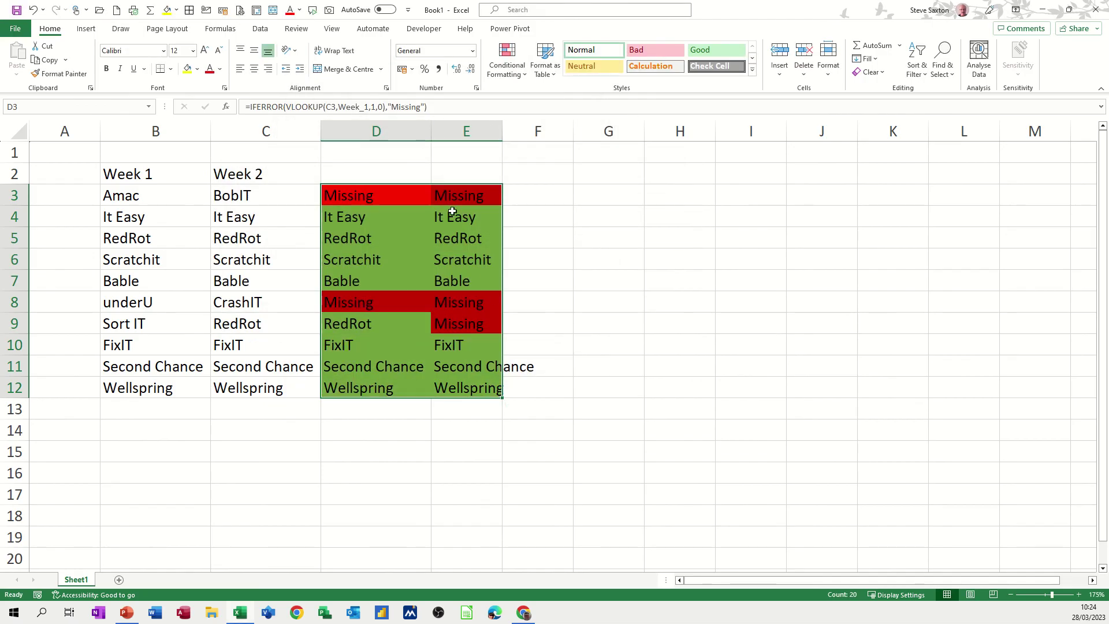